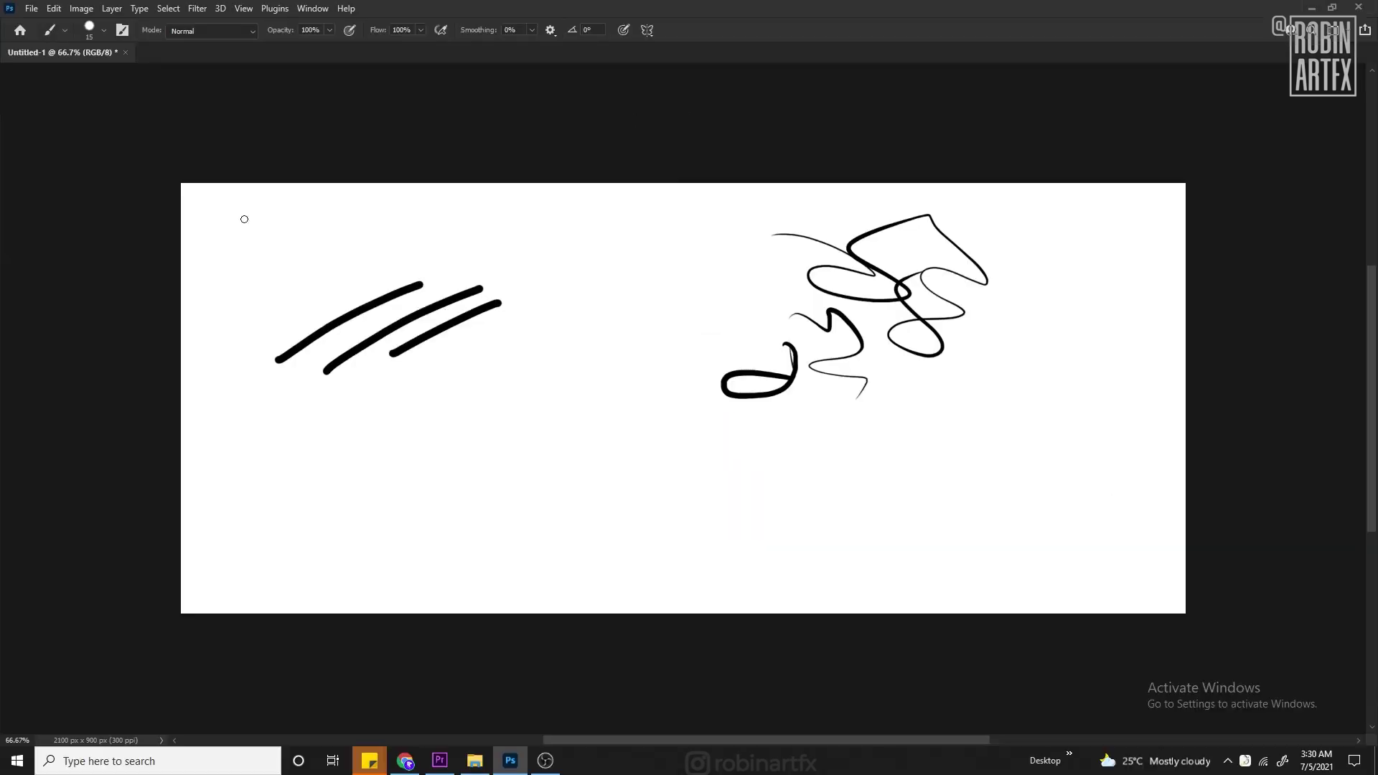
Add thin tapered test strokes and a squiggle beside the diagonal lines, checking Brush Settings.
left_click_drag(448, 347, 542, 304)
mouse_move(502, 347)
left_mouse_down()
mouse_move(564, 316)
mouse_move(631, 316)
left_mouse_up()
left_click_drag(575, 357, 651, 324)
left_click_drag(615, 360, 662, 336)
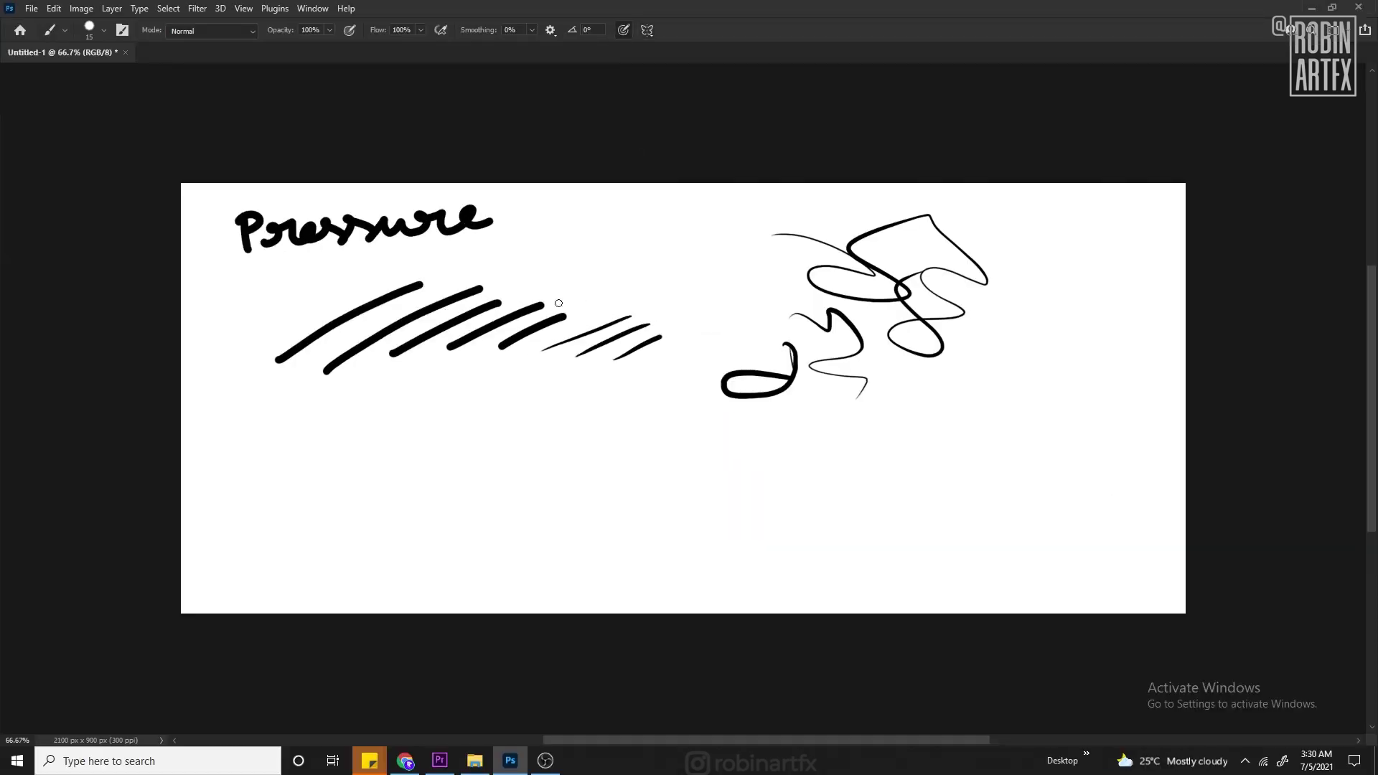
left_click(122, 30)
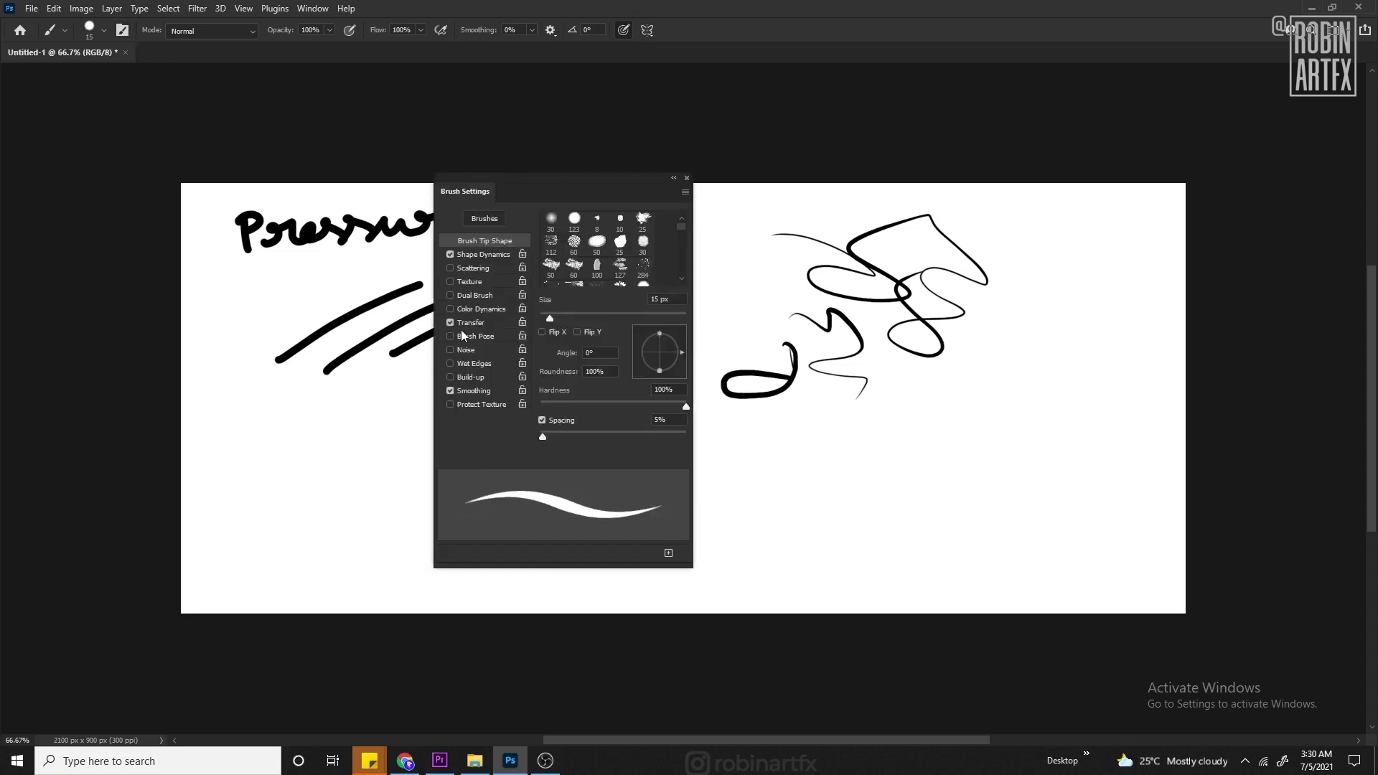
left_click_drag(736, 287, 757, 251)
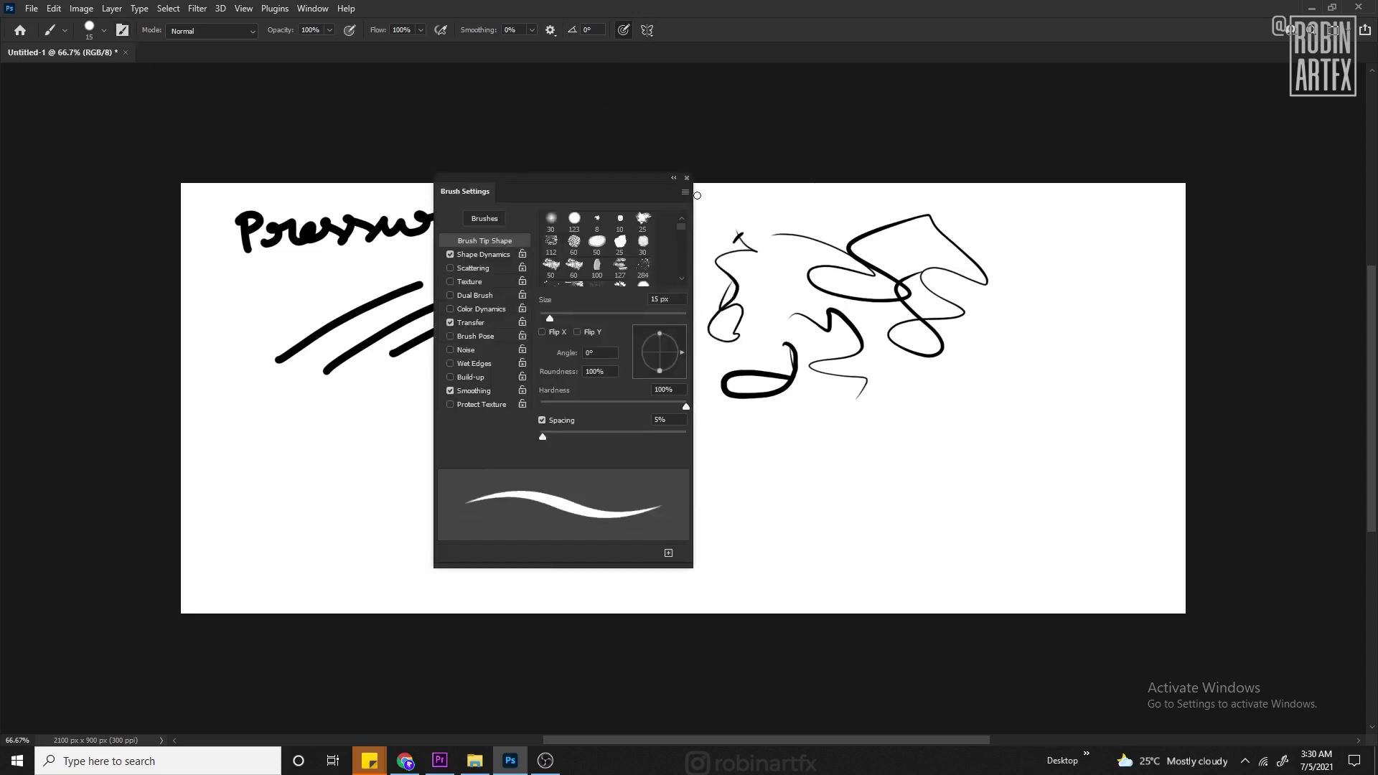
left_click(686, 178)
Fill the lower canvas with curved strokes, swirls and long wavy loops.
left_click_drag(475, 448, 607, 396)
left_click_drag(535, 445, 637, 413)
left_click_drag(576, 453, 664, 426)
left_click_drag(450, 405, 393, 539)
left_click_drag(402, 491, 485, 465)
left_click_drag(442, 511, 514, 501)
left_click_drag(456, 529, 424, 531)
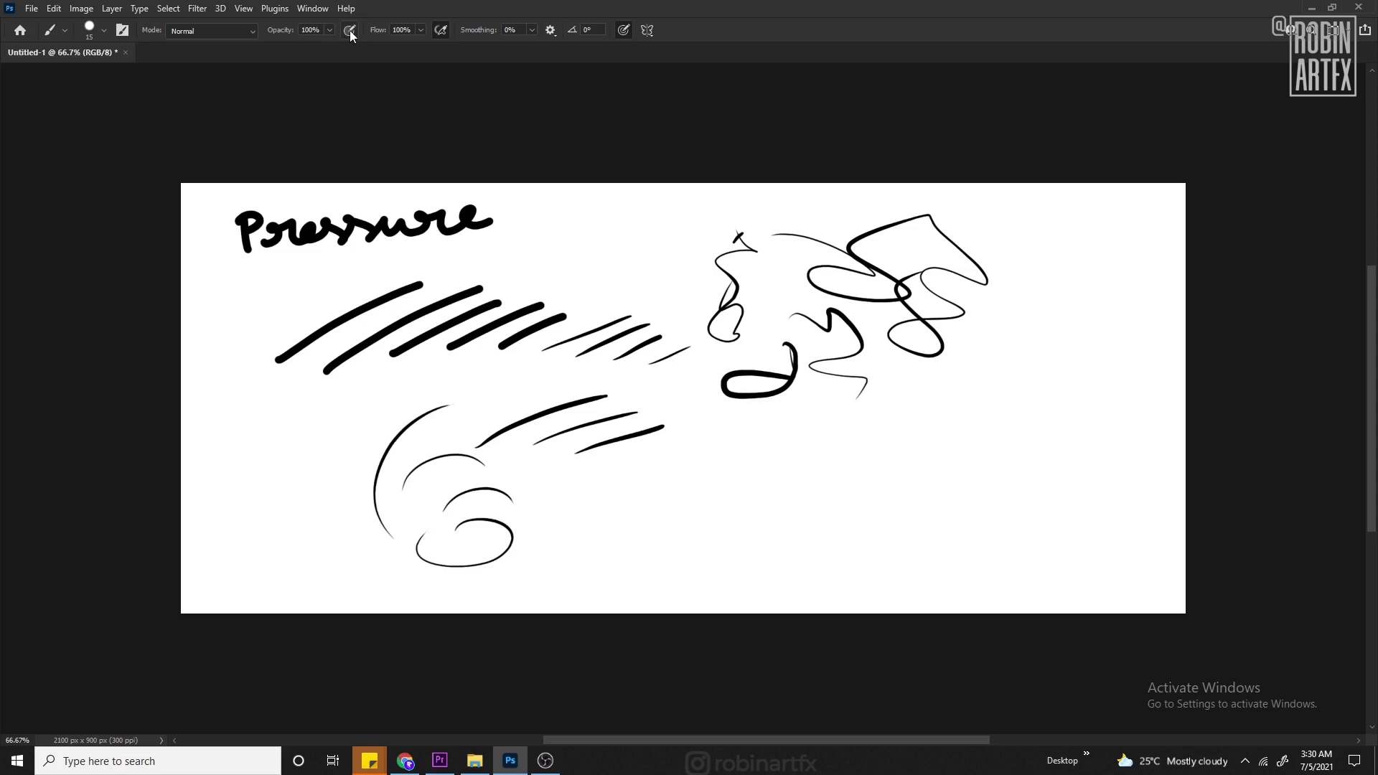
mouse_move(642, 496)
left_mouse_down()
mouse_move(208, 188)
mouse_move(969, 552)
left_mouse_up()
mouse_move(201, 545)
left_mouse_down()
mouse_move(1137, 237)
mouse_move(1141, 430)
left_mouse_up()
Try broad grey strokes with a 1000 px brush, undo them, then draw a straight line under DRAWING TABLET.
mouse_move(309, 502)
left_mouse_down()
mouse_move(1046, 338)
mouse_move(1061, 247)
mouse_move(522, 484)
left_mouse_up()
key("ctrl+z")
key("ctrl+z")
key("ctrl+z")
mouse_move(108, 230)
left_mouse_down()
mouse_move(486, 7)
mouse_move(675, 170)
mouse_move(919, 208)
mouse_move(1256, 136)
mouse_move(1077, 647)
mouse_move(492, 554)
left_mouse_up()
key("ctrl+z")
key("ctrl+z")
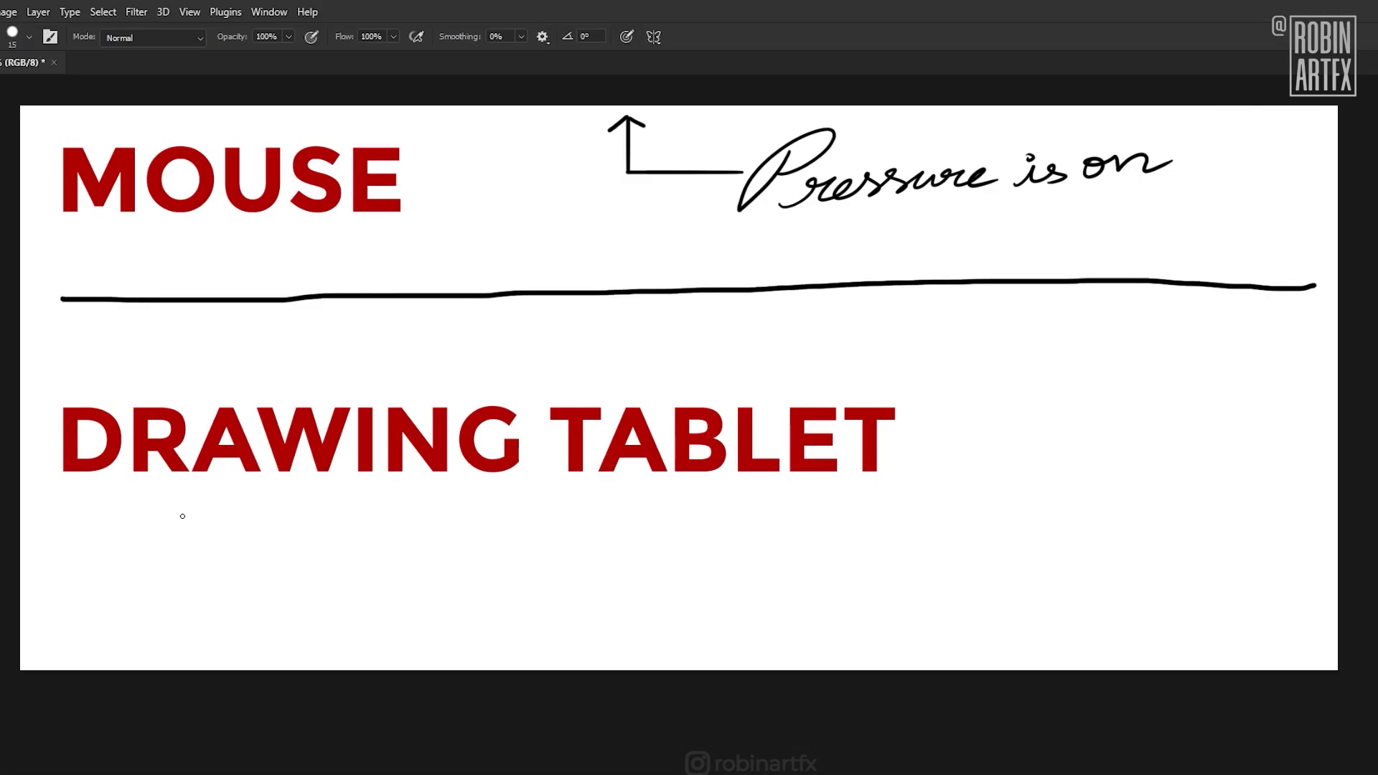
left_click_drag(69, 534, 1230, 535)
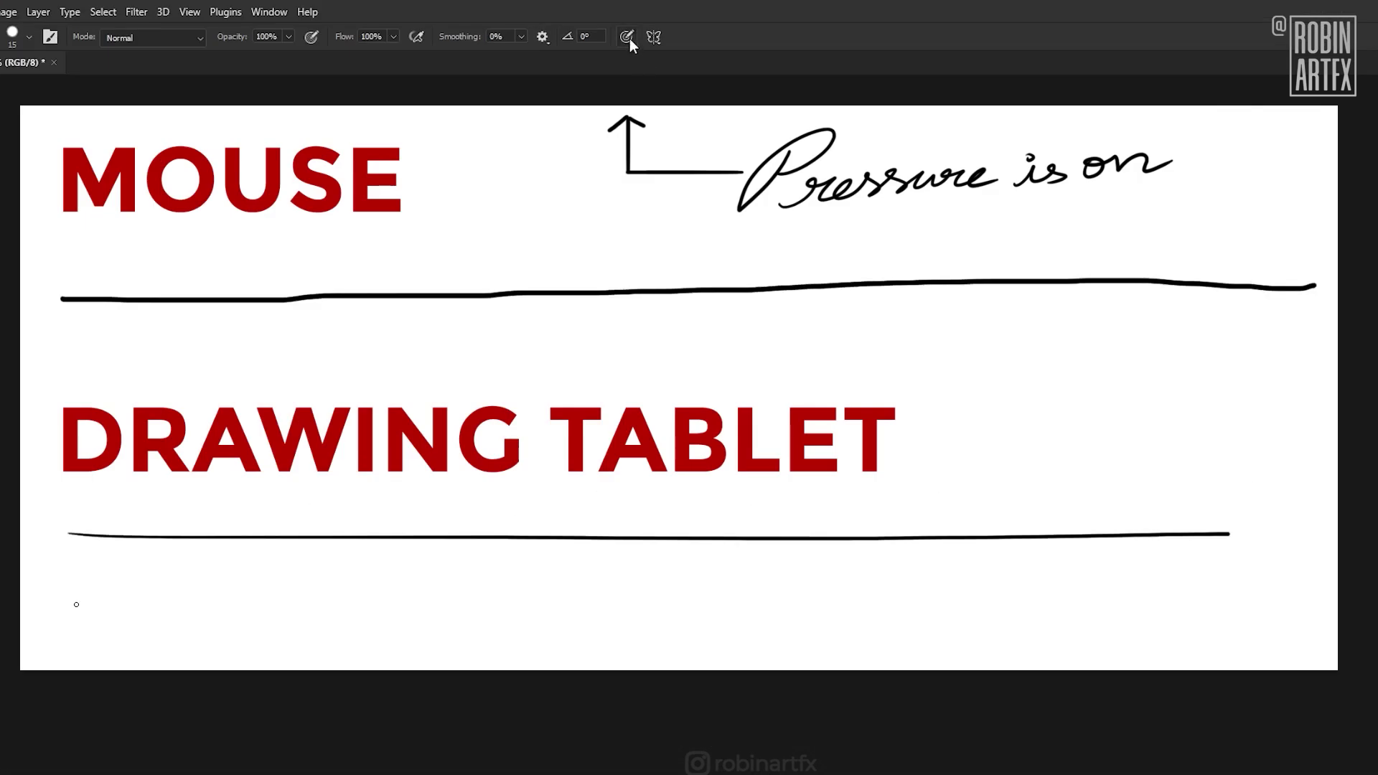
Draw two more long lines across the test canvas, then handwrite 'Rough' and an 'S' in dino.psd.
left_click_drag(69, 589, 1256, 571)
left_click_drag(70, 351, 1302, 349)
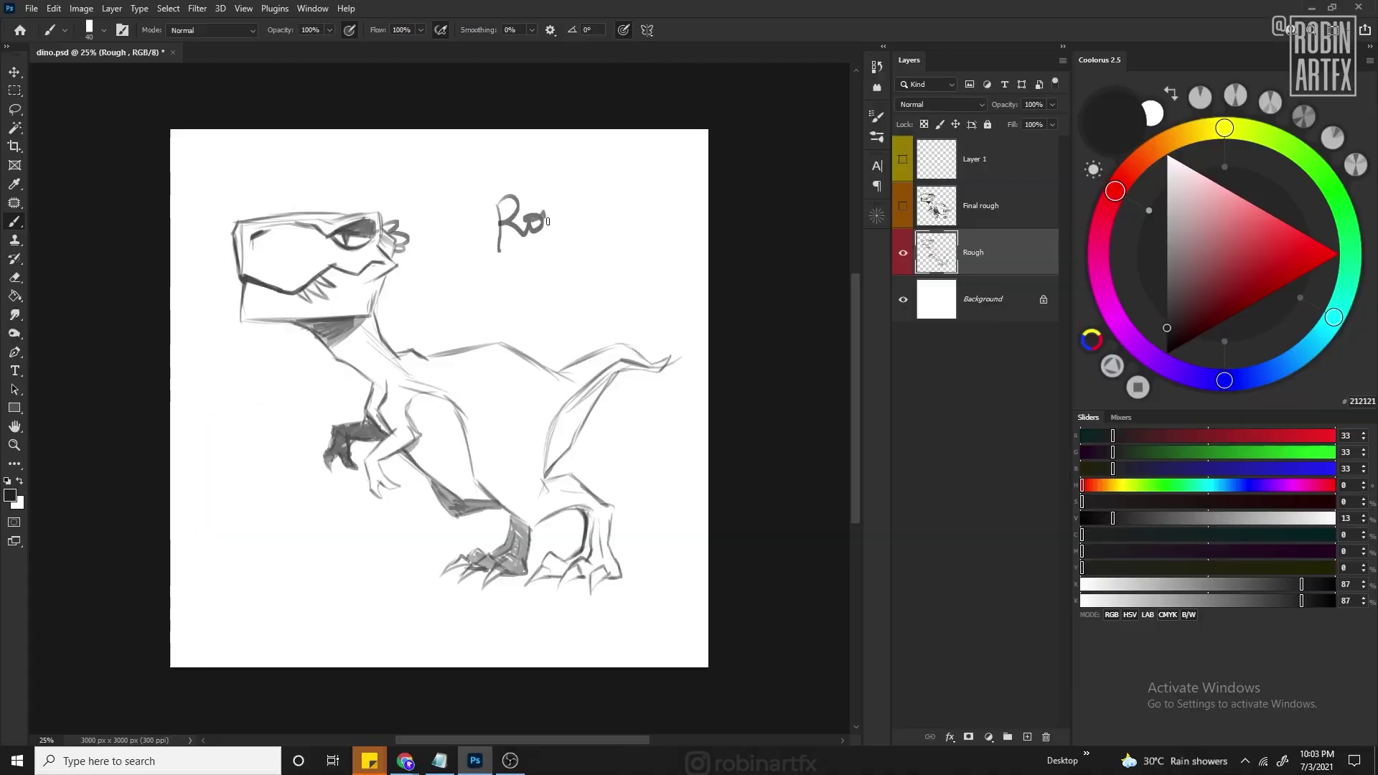
mouse_move(548, 221)
left_mouse_down()
mouse_move(574, 214)
mouse_move(583, 248)
left_mouse_up()
key("ctrl+z")
key("ctrl+z")
key("ctrl+z")
key("ctrl+z")
mouse_move(470, 195)
left_mouse_down()
mouse_move(514, 228)
mouse_move(531, 210)
left_mouse_up()
left_click_drag(542, 191, 562, 188)
left_click_drag(541, 260, 535, 286)
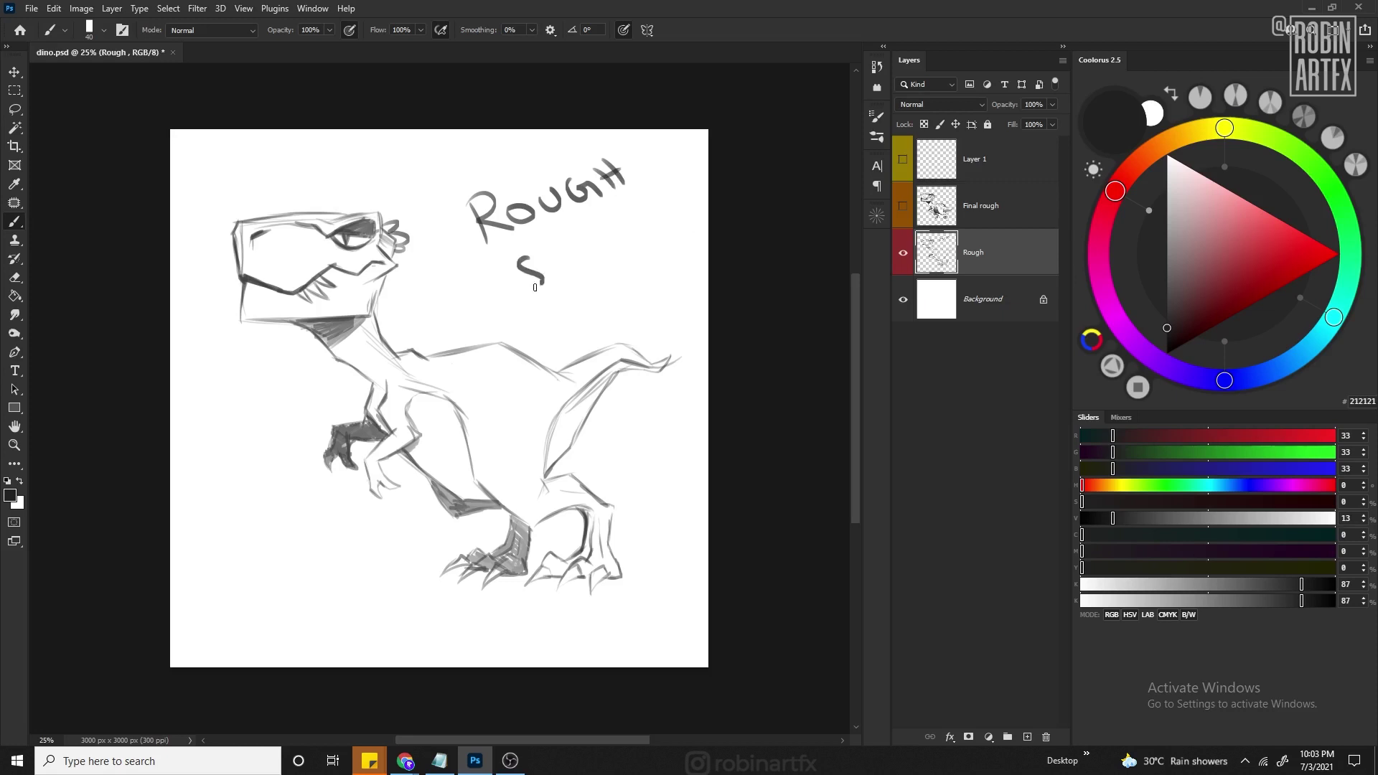
Finish writing SKETCH on the Rough layer, then switch to the visible Final rough layer.
left_click_drag(629, 229, 619, 248)
left_click_drag(636, 215, 650, 223)
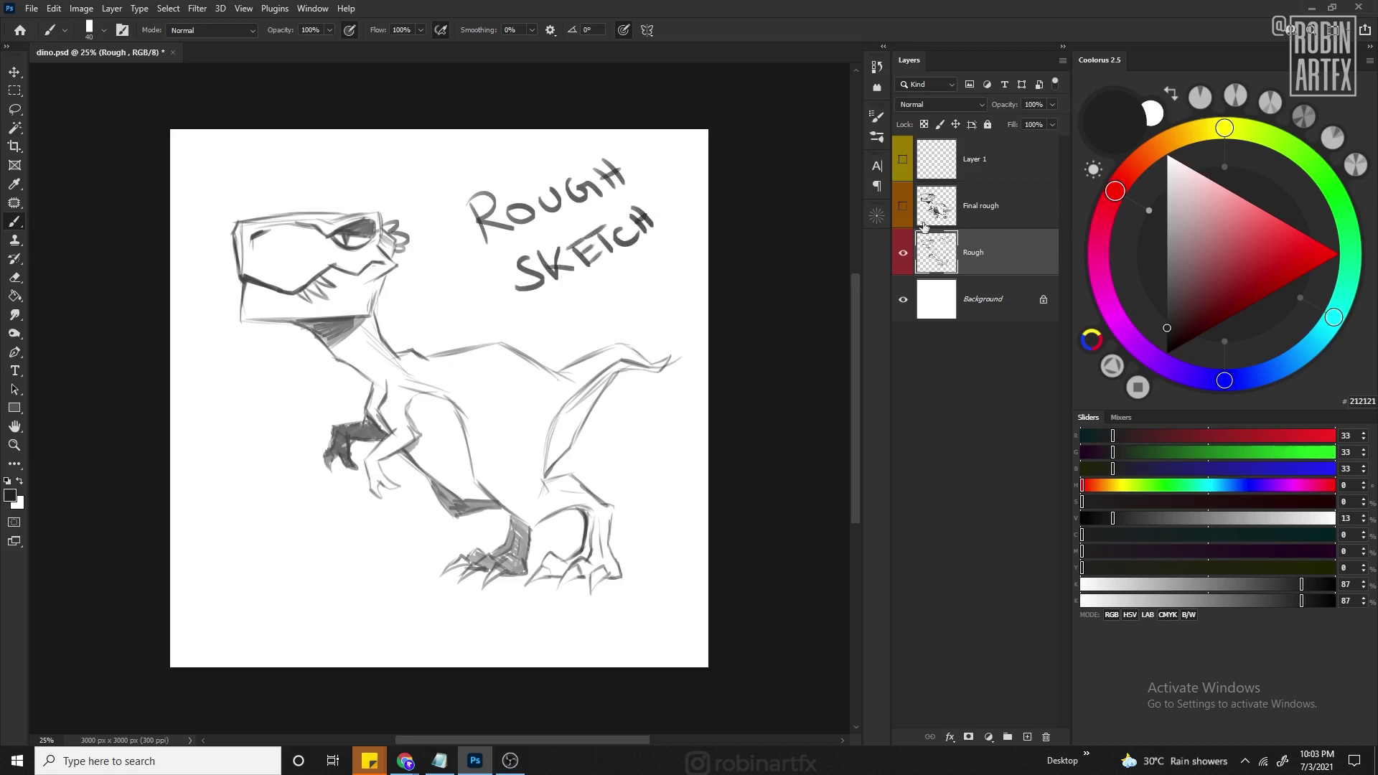
left_click(903, 253)
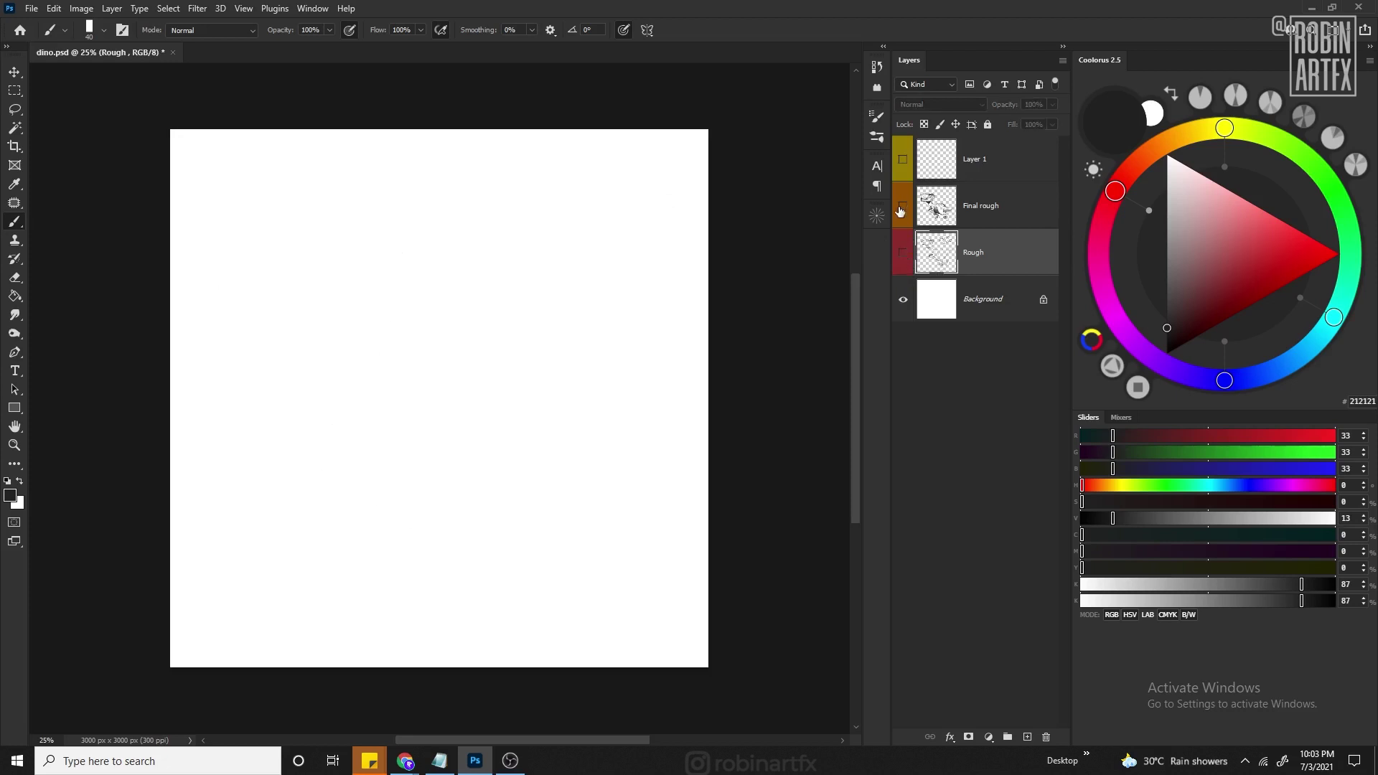
left_click(903, 206)
left_click(990, 206)
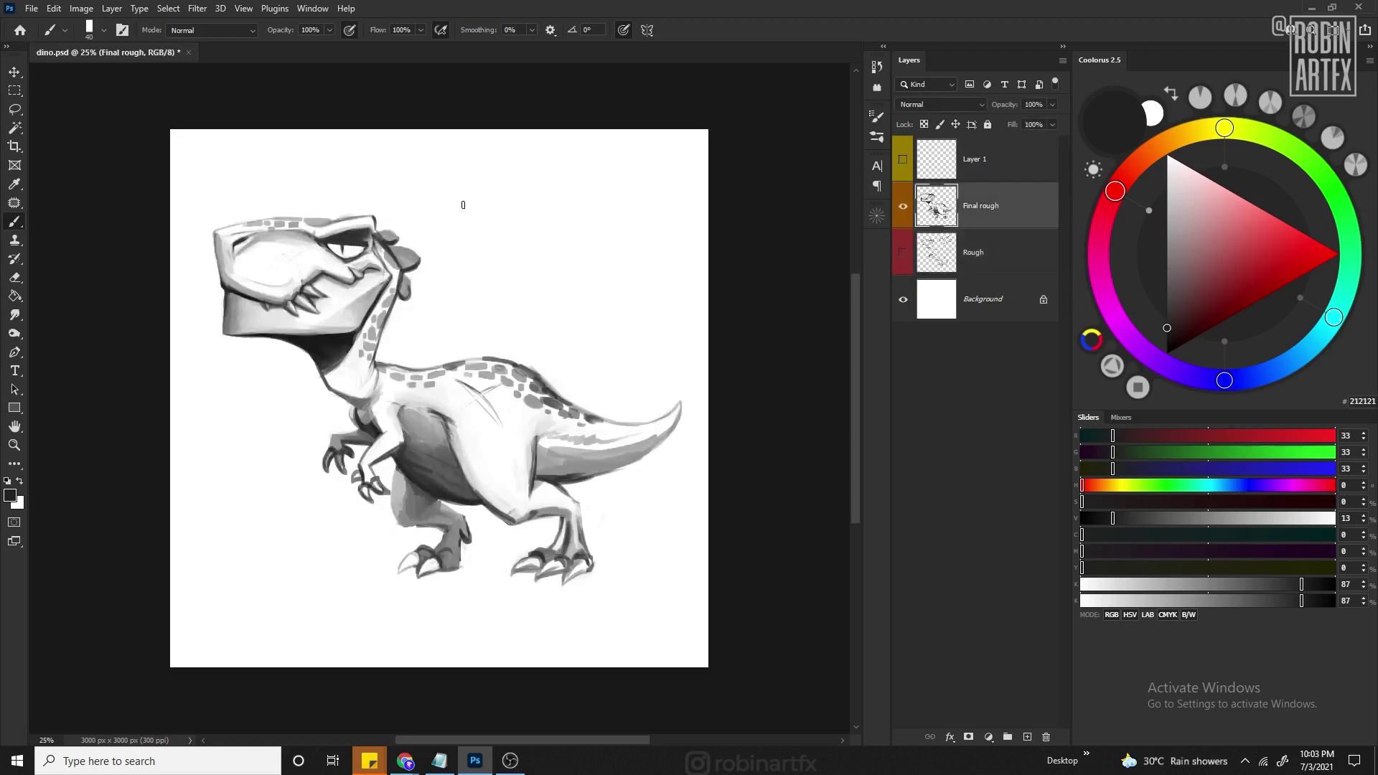
Label the Final rough dinosaur 'ROUGH SKETCH FINAL' with an arrow and a smiley.
left_click_drag(551, 174, 554, 186)
left_click_drag(579, 158, 583, 167)
left_click_drag(536, 221, 516, 247)
left_click_drag(552, 215, 549, 239)
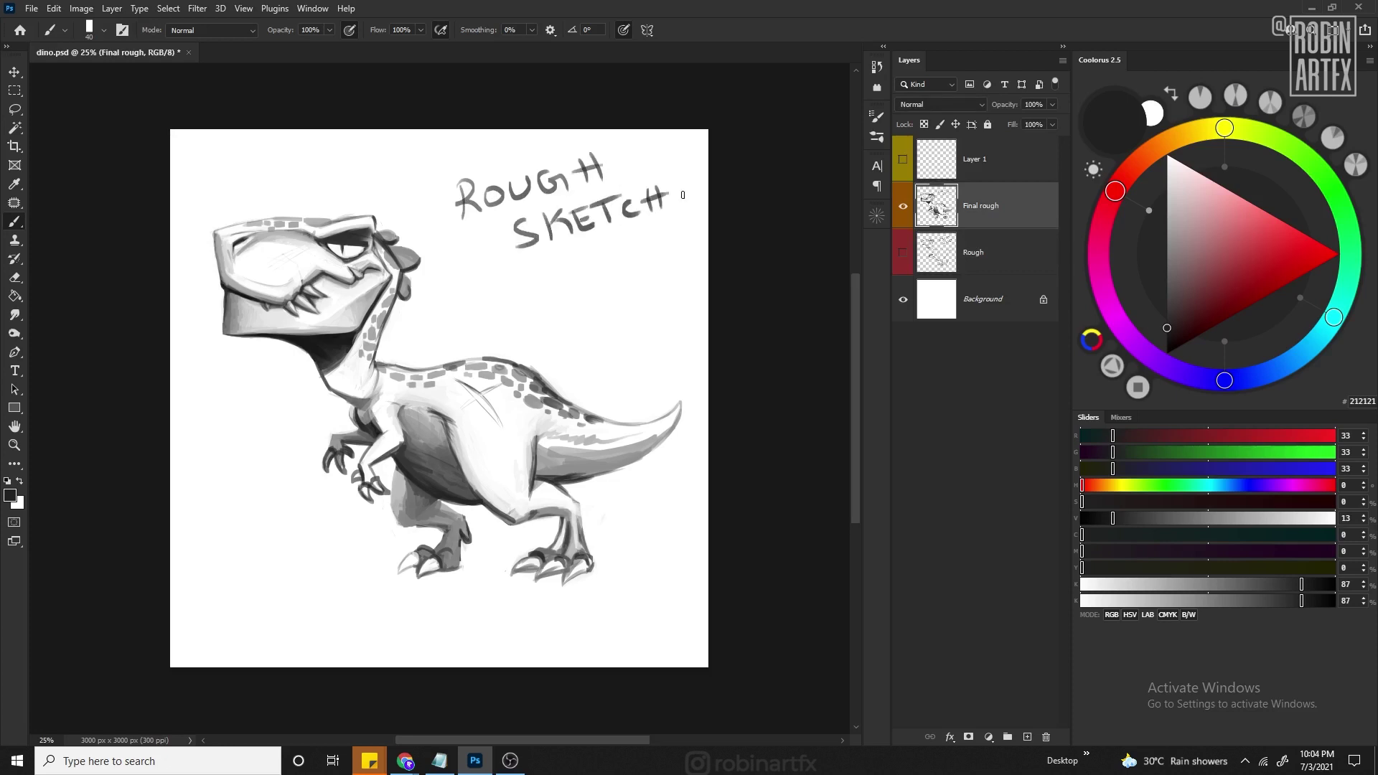
left_click_drag(575, 260, 602, 248)
mouse_move(619, 251)
left_mouse_down()
mouse_move(616, 270)
mouse_move(687, 233)
left_mouse_up()
left_click_drag(690, 223, 707, 231)
mouse_move(637, 297)
left_mouse_down()
mouse_move(617, 334)
mouse_move(636, 295)
left_mouse_up()
left_click_drag(627, 300, 630, 306)
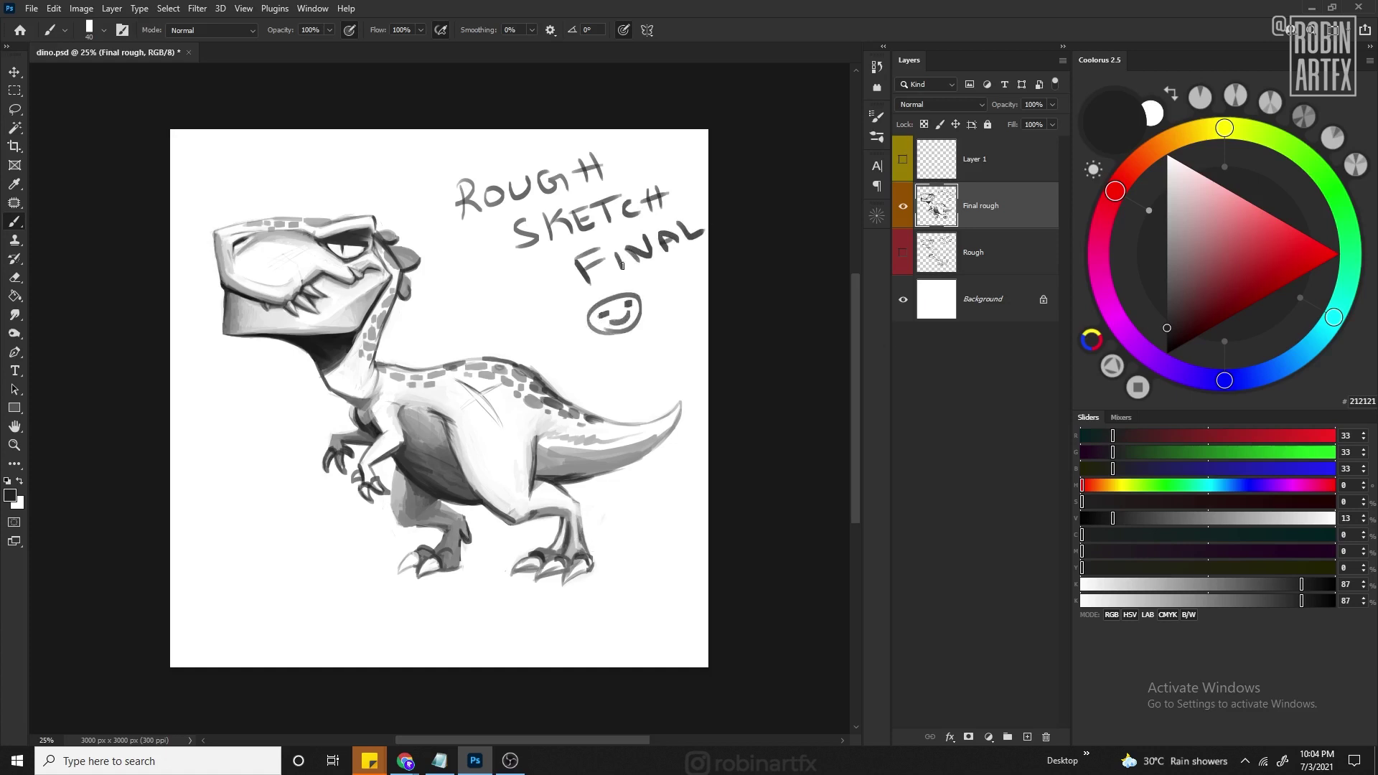
Add an arrow on the Rough layer pointing at the rough dinosaur, then show both layers.
left_click(903, 252)
left_click(903, 206)
left_click(991, 252)
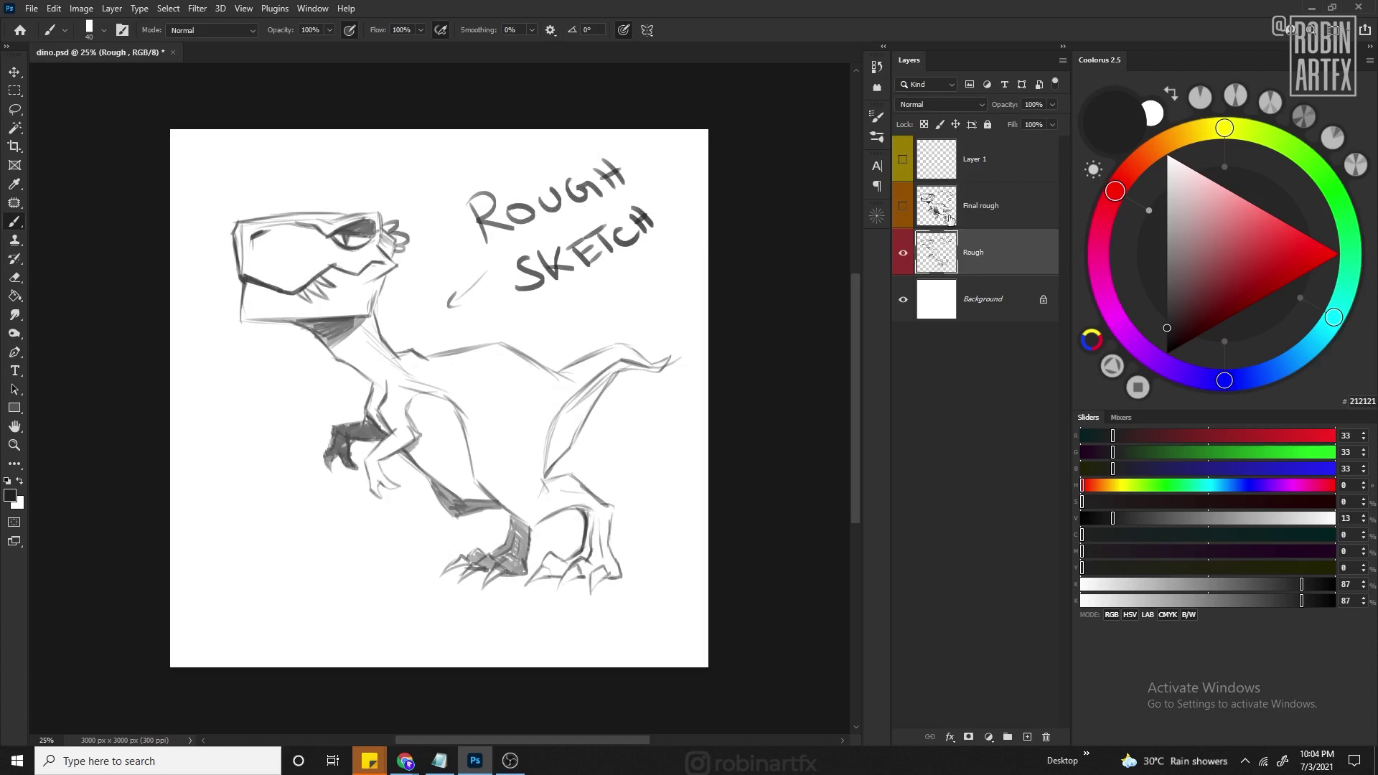
left_click_drag(618, 304, 611, 296)
left_click(903, 206)
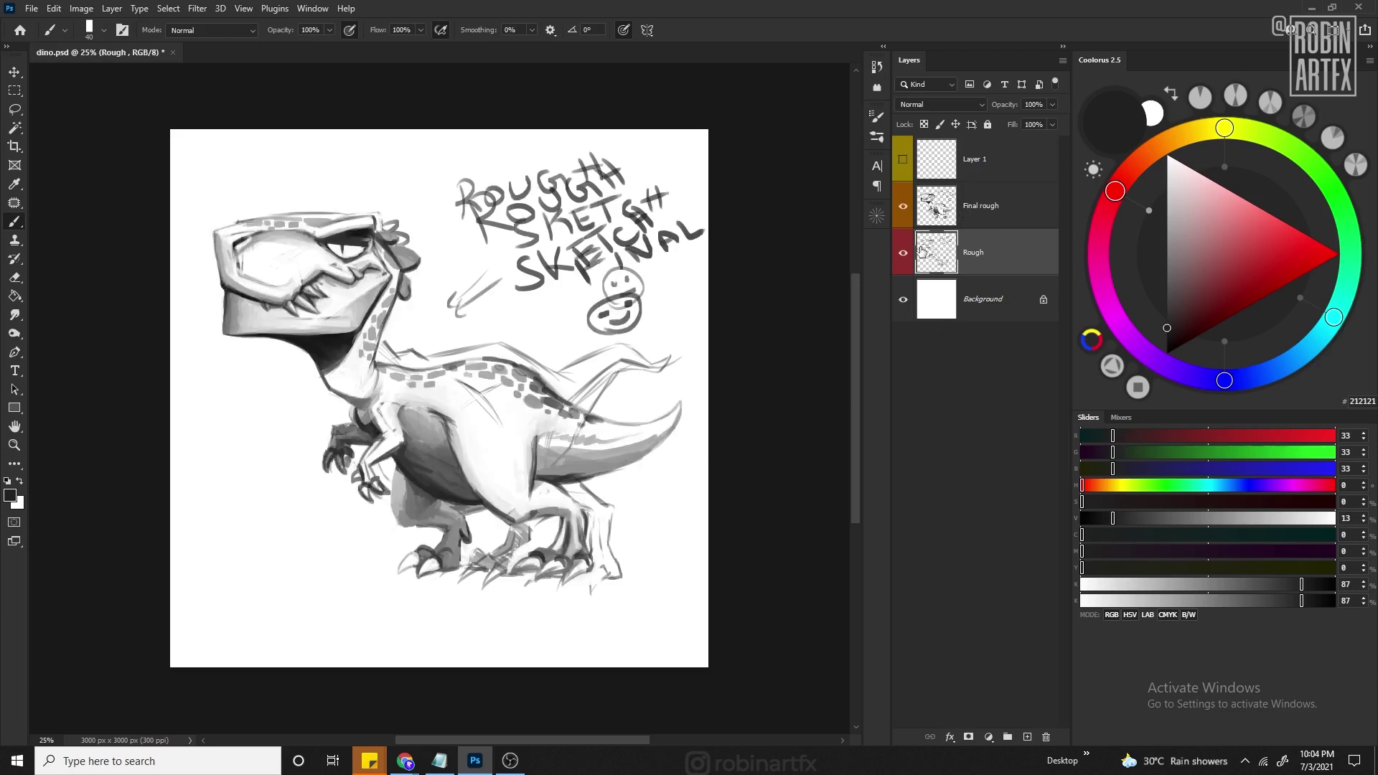
left_click(903, 252)
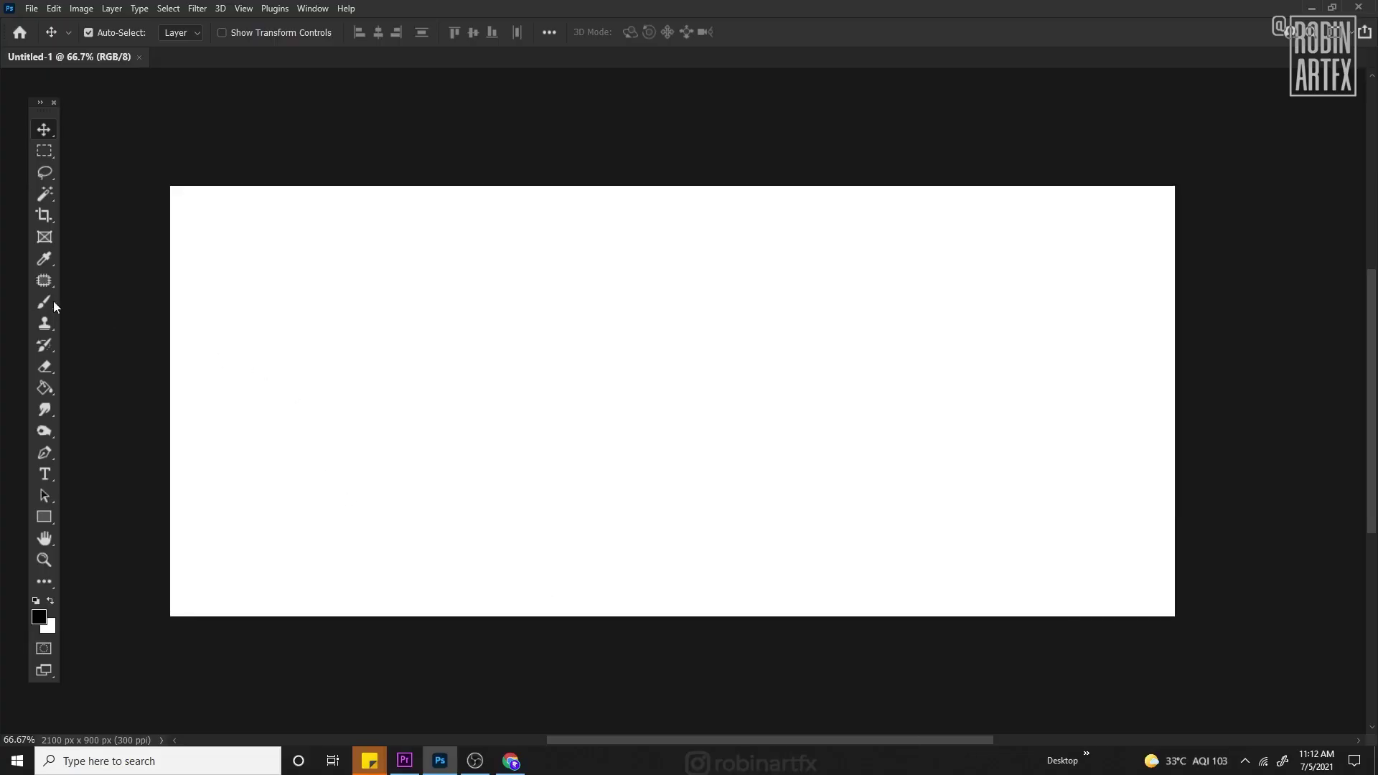
Select the Brush tool and shrink it from 90 to 45 px.
left_click(50, 303)
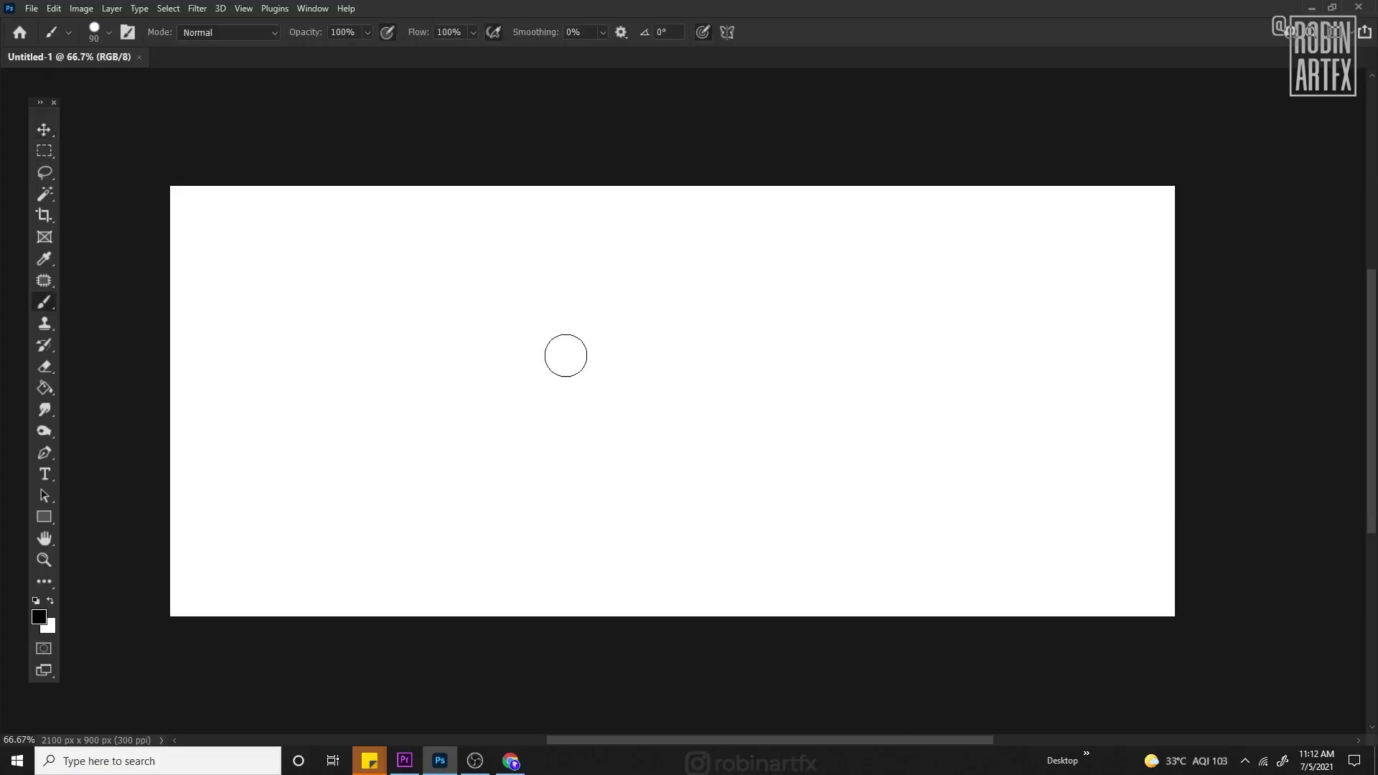
key("bracketleft")
key("bracketleft")
key("bracketleft")
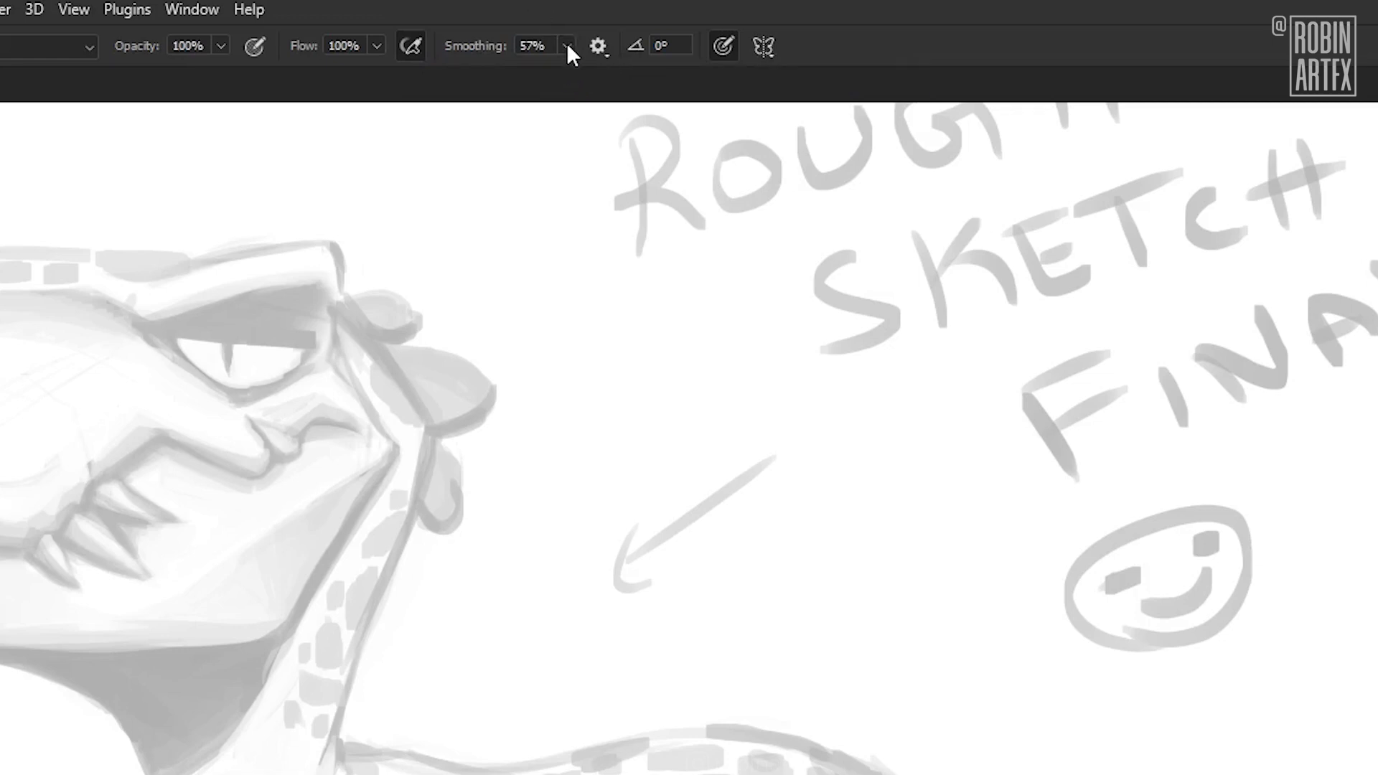
Set brush Smoothing to 69% with Pulled String Mode, then ink the brow line above the eye.
left_click(568, 48)
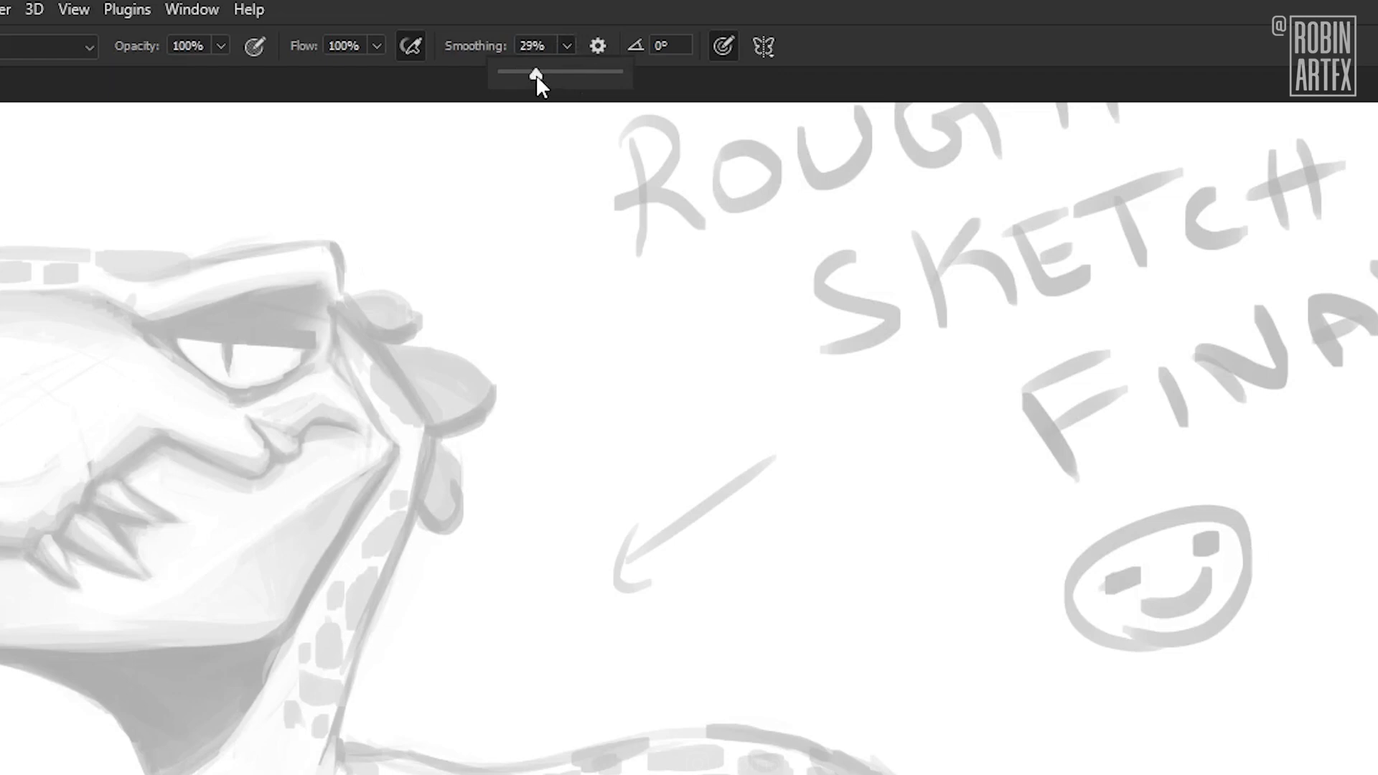
left_click_drag(536, 75, 583, 74)
left_click(596, 43)
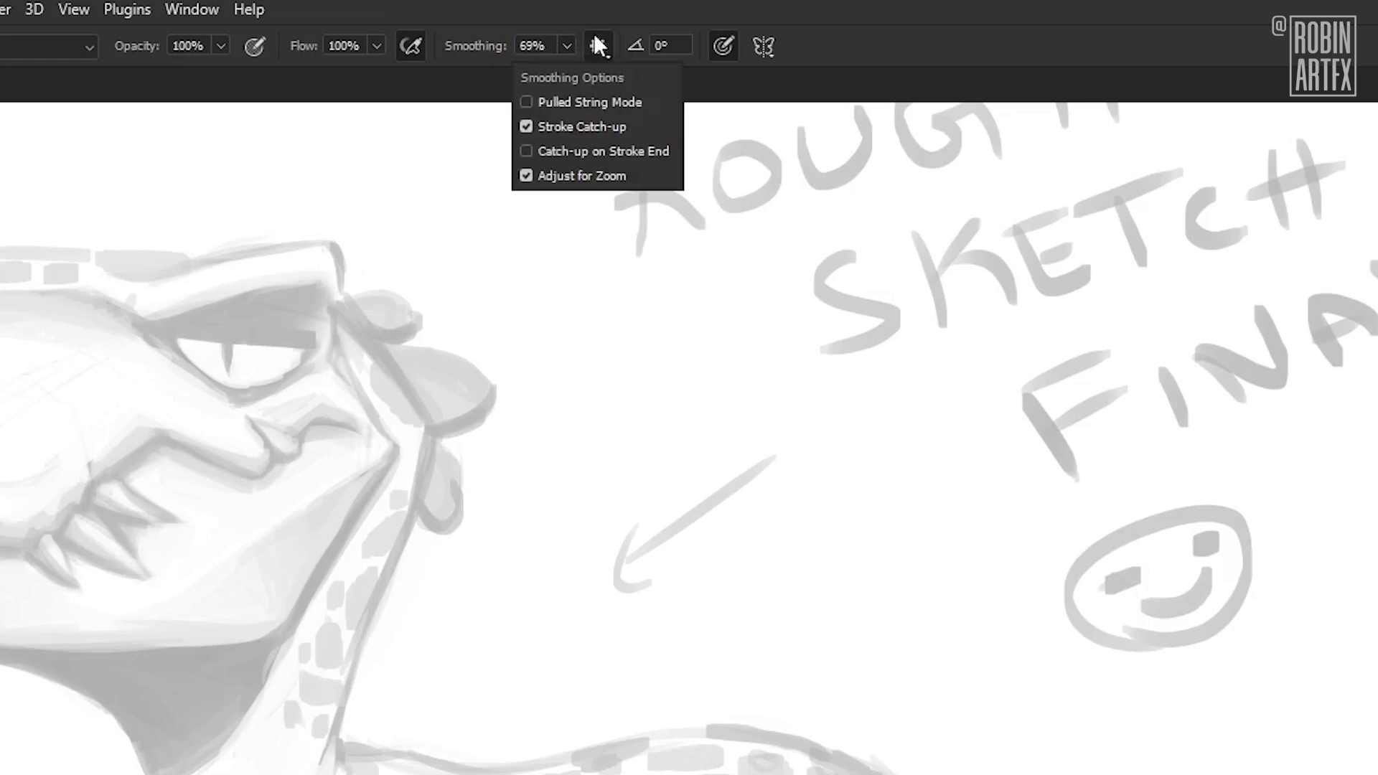
left_click(579, 102)
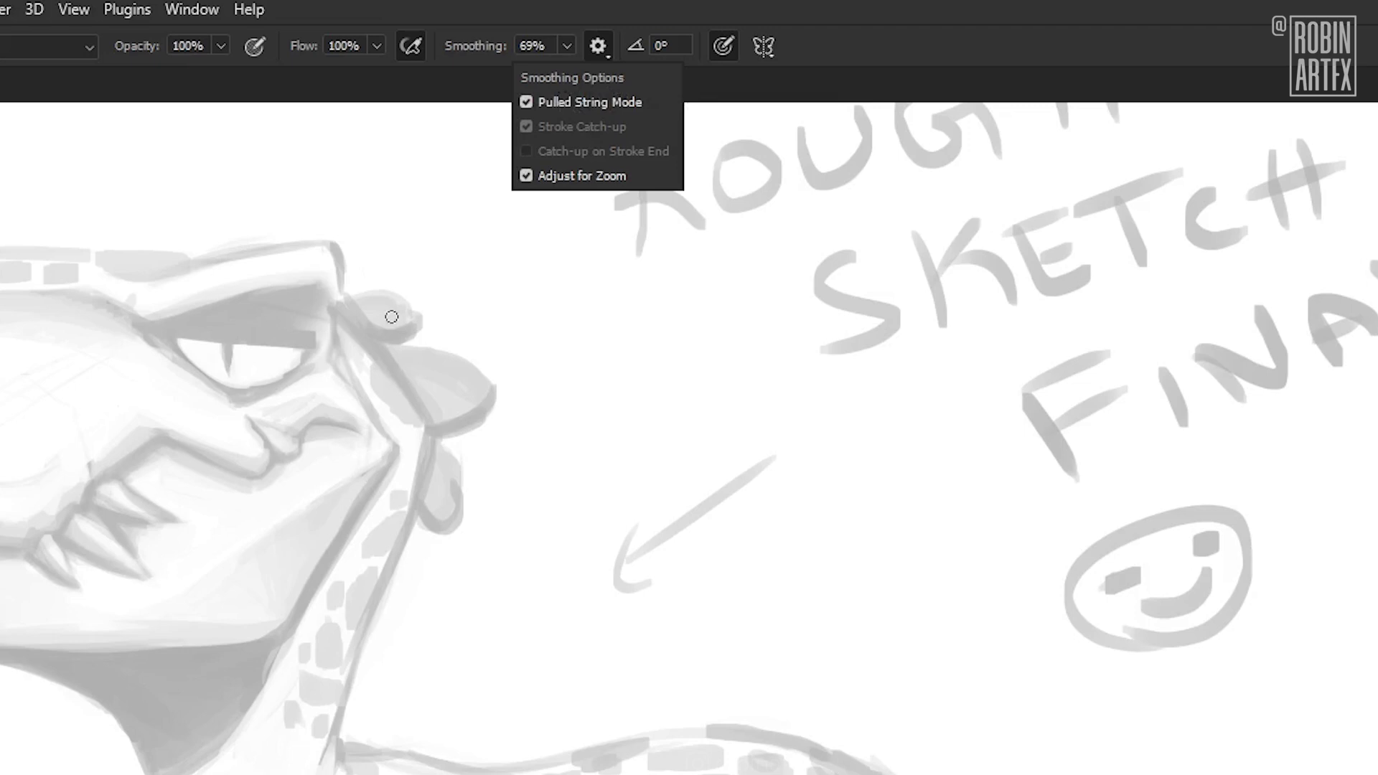
left_click_drag(286, 166, 416, 270)
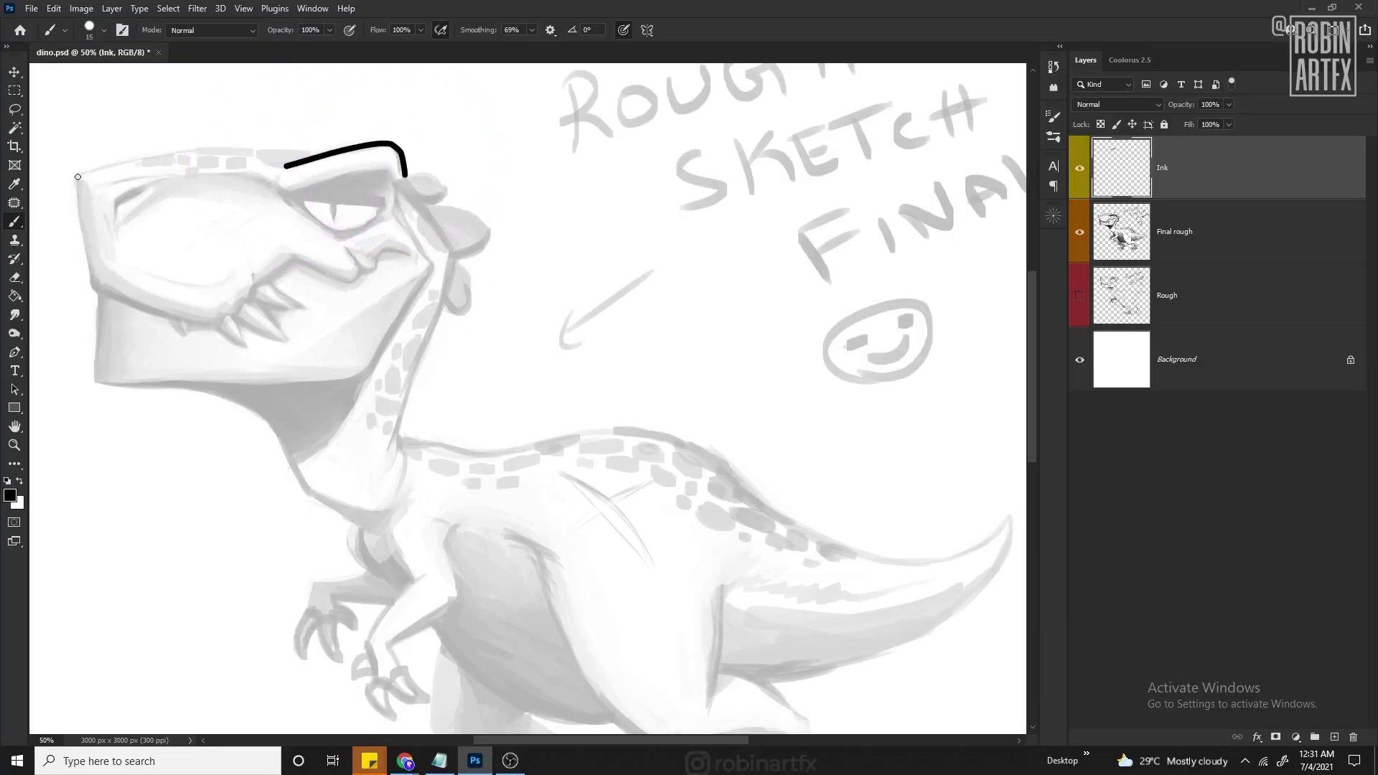
Ink the snout's top edge and outline, adjusting the smoothing options.
mouse_move(78, 177)
left_mouse_down()
mouse_move(94, 287)
mouse_move(323, 152)
left_mouse_up()
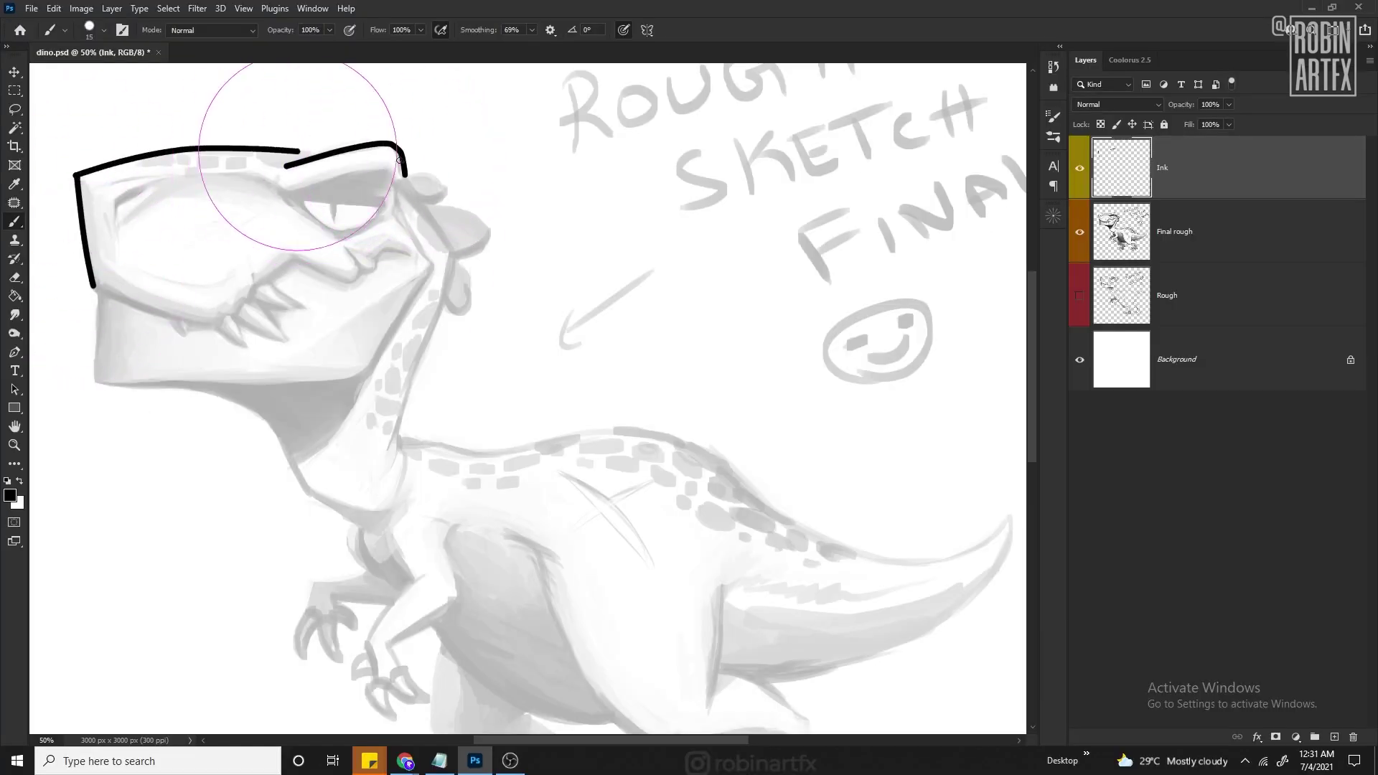
left_click(550, 31)
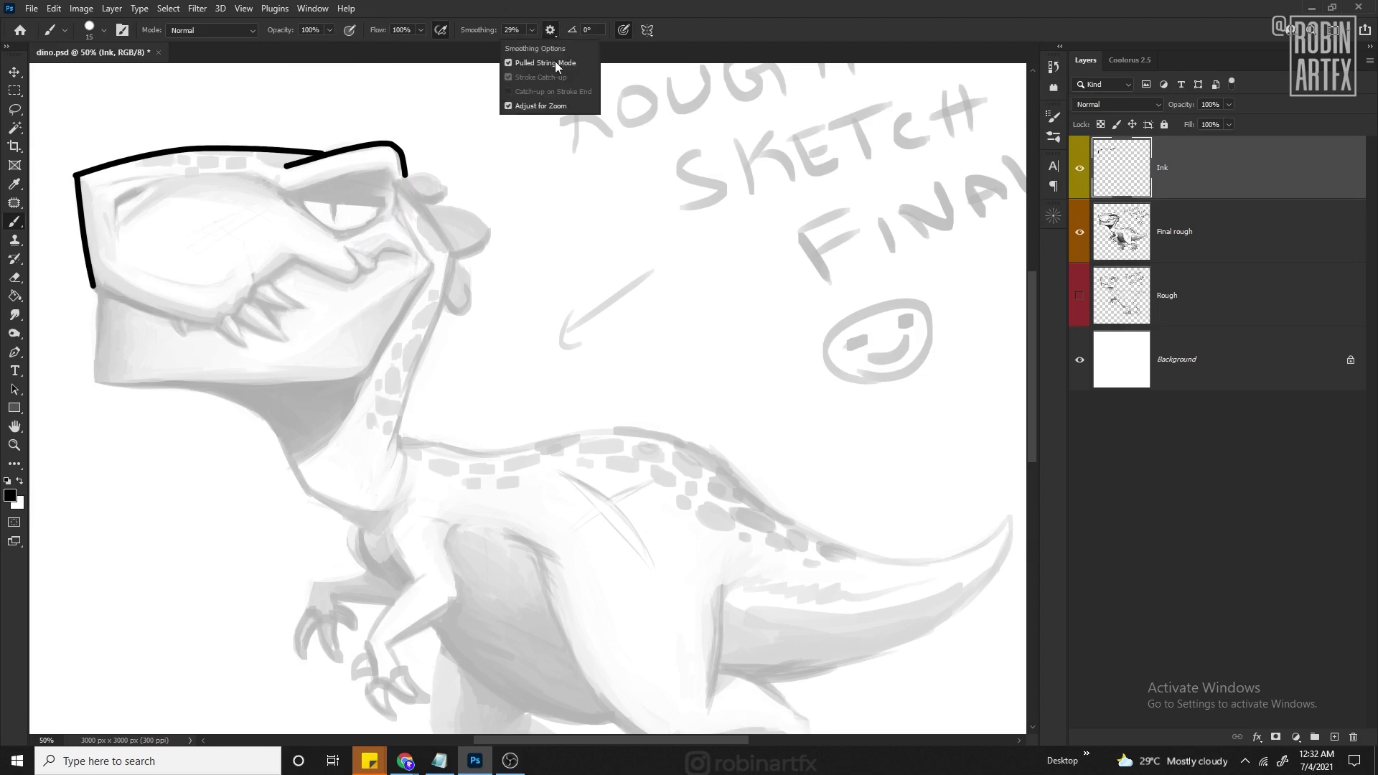
left_click(532, 30)
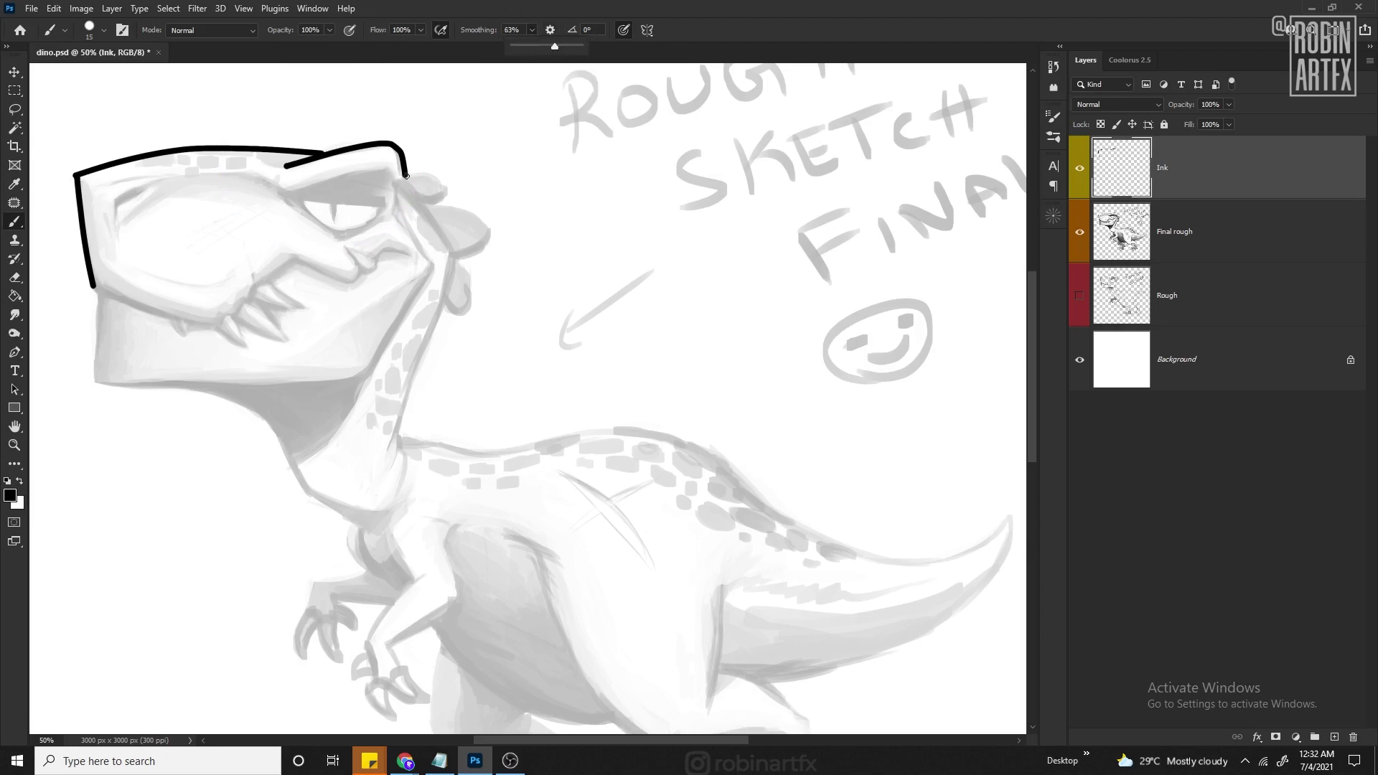
mouse_move(404, 173)
left_mouse_down()
mouse_move(392, 445)
mouse_move(758, 675)
left_mouse_up()
Ink the neck, back, tail, jaw, eye and fangs, then fill the throat solid black.
scroll(758, 674, "down", 2)
left_click_drag(97, 207, 215, 237)
left_click_drag(230, 231, 366, 190)
mouse_move(300, 118)
left_mouse_down()
mouse_move(387, 128)
mouse_move(387, 89)
mouse_move(393, 136)
left_mouse_up()
key("bracketleft")
key("bracketleft")
left_click_drag(397, 101, 433, 180)
mouse_move(216, 237)
left_mouse_down()
mouse_move(248, 269)
mouse_move(287, 257)
left_mouse_up()
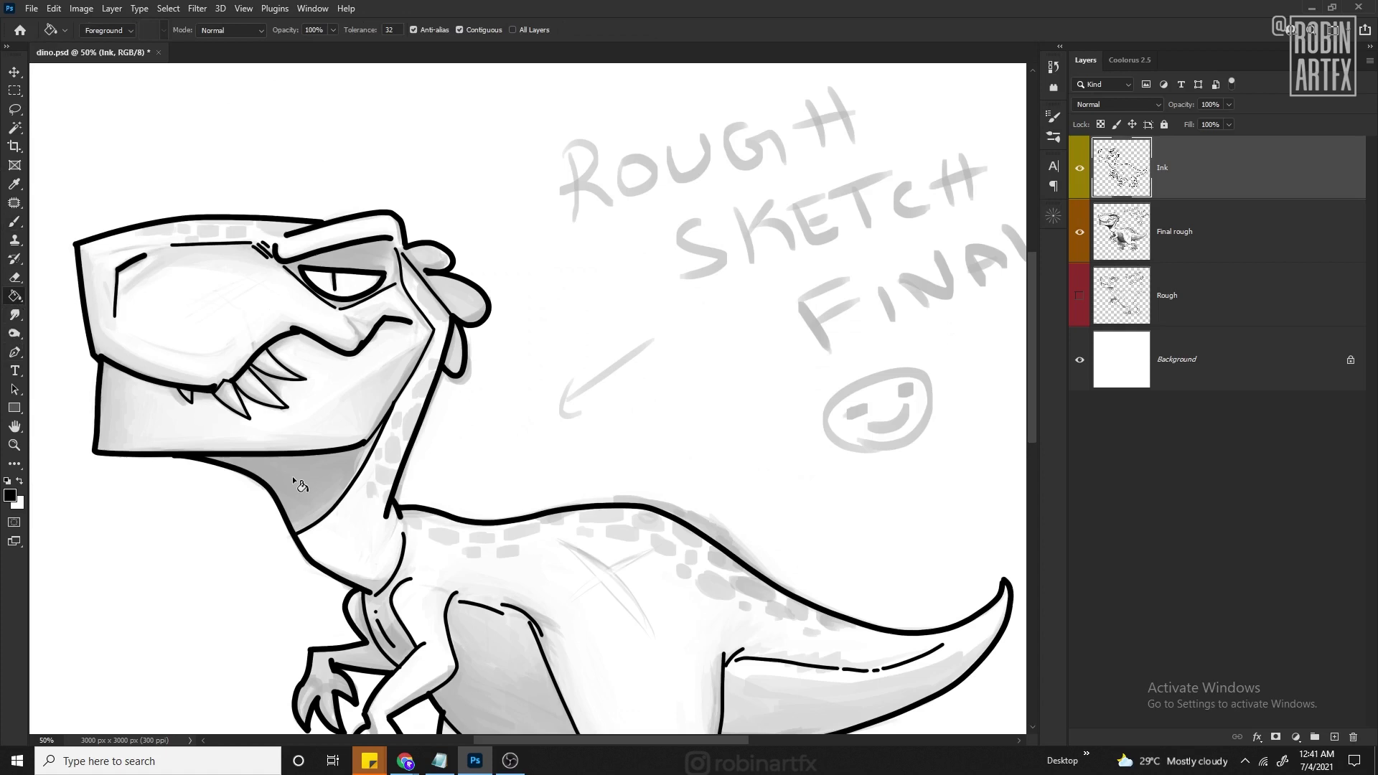
left_click(296, 482)
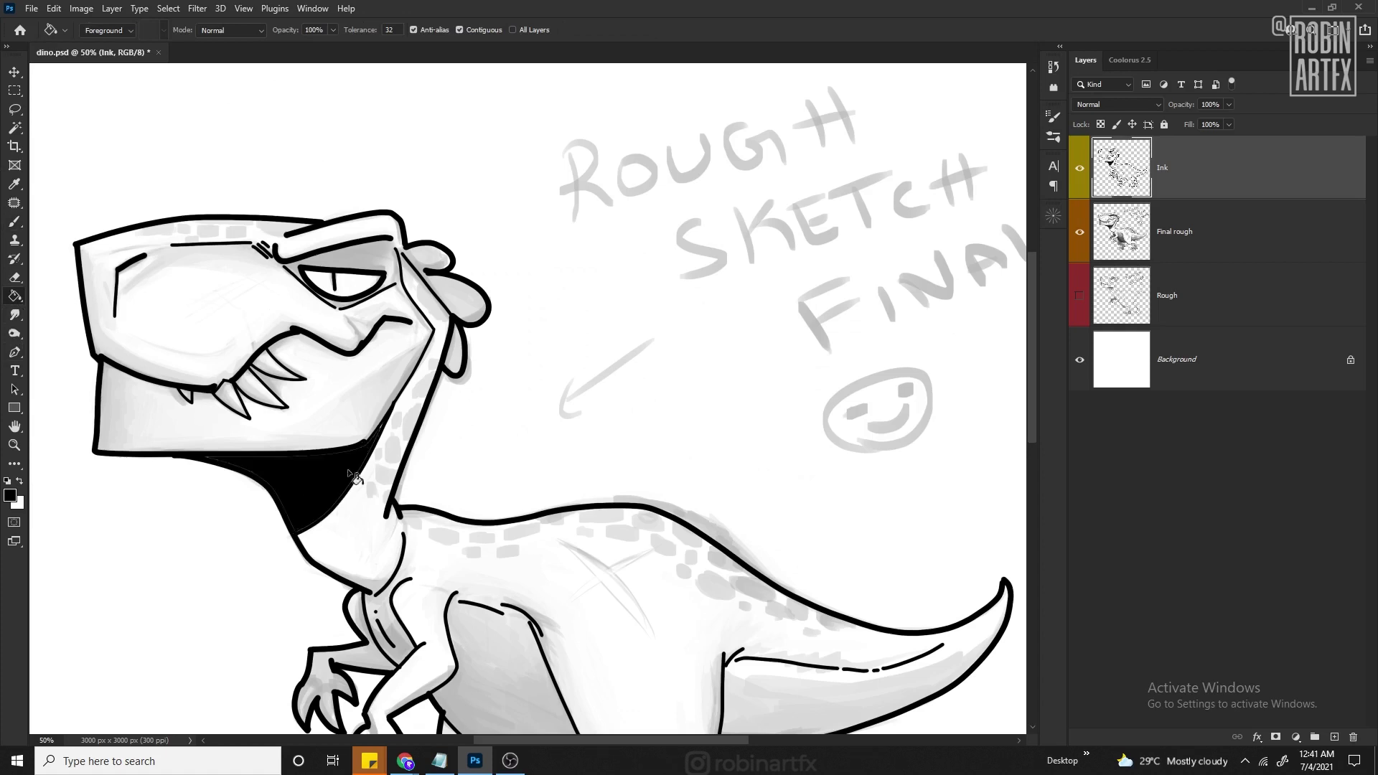
Select the area around the eye with the Polygonal Lasso.
left_click(15, 113)
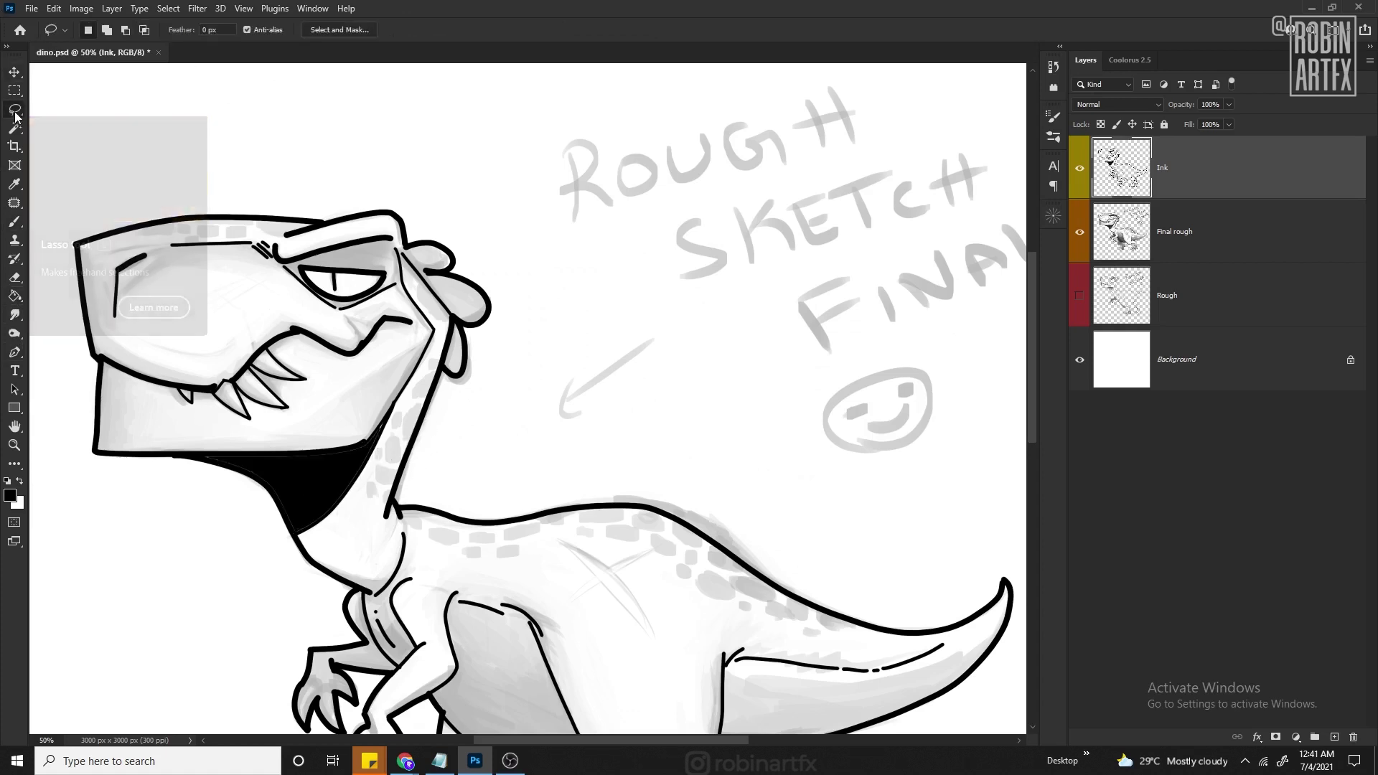
left_click(12, 228)
left_click(13, 115)
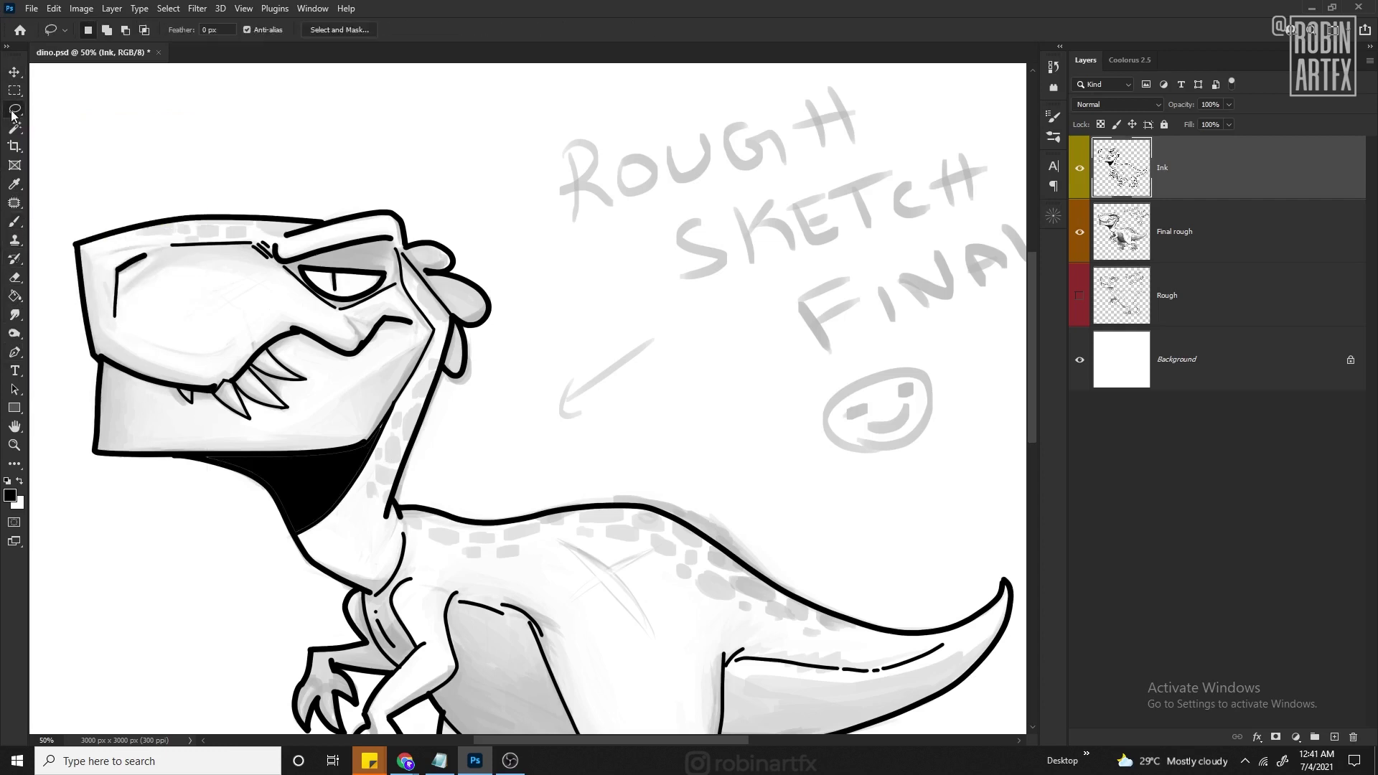
right_click(14, 117)
left_click(71, 123)
left_click(384, 273)
left_click(341, 309)
left_click(284, 264)
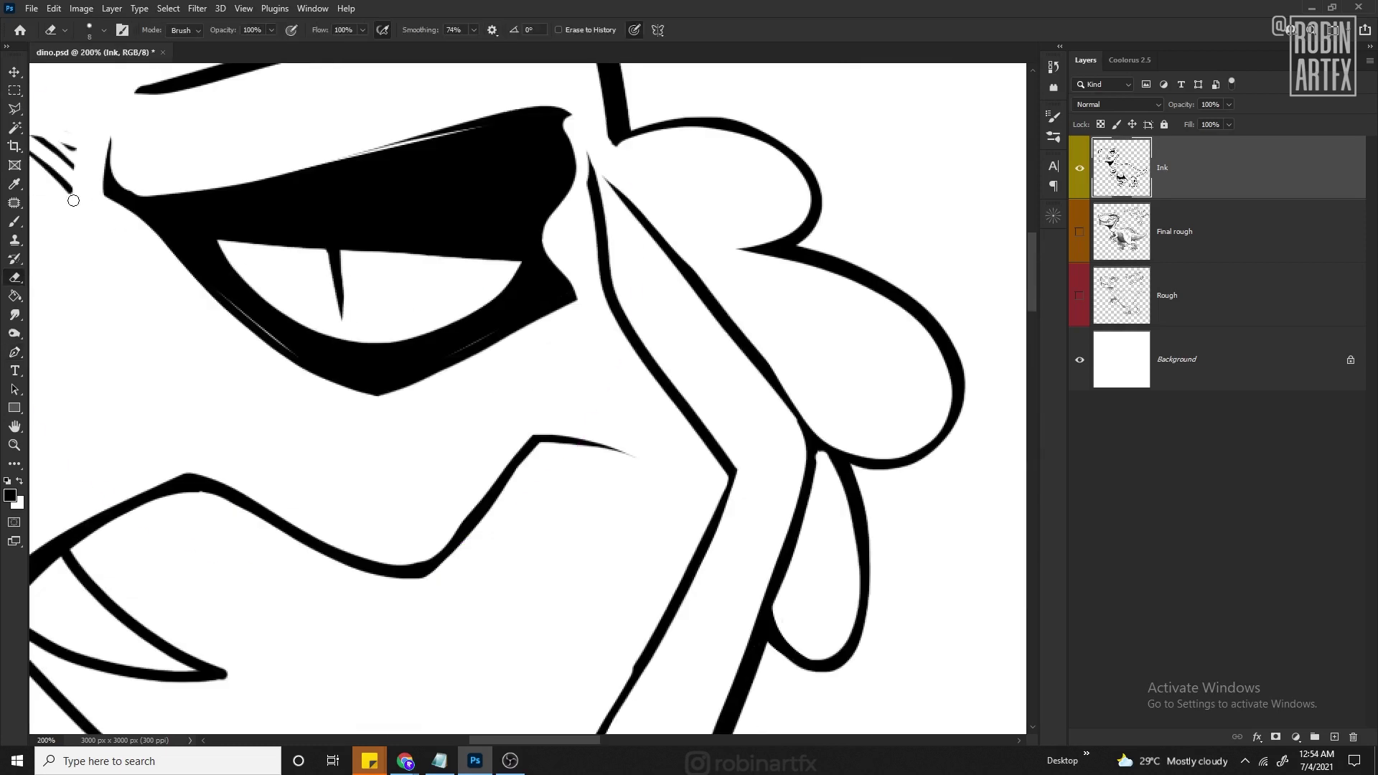
Erase to thin the jaw line and clean up the tooth tips.
mouse_move(232, 677)
left_mouse_down()
mouse_move(612, 573)
mouse_move(600, 570)
left_mouse_up()
left_click_drag(545, 686, 409, 671)
left_click_drag(287, 570, 614, 353)
mouse_move(382, 488)
left_mouse_down()
mouse_move(331, 583)
mouse_move(415, 477)
mouse_move(318, 580)
left_mouse_up()
left_click_drag(362, 537, 322, 573)
scroll(144, 614, "down", 3)
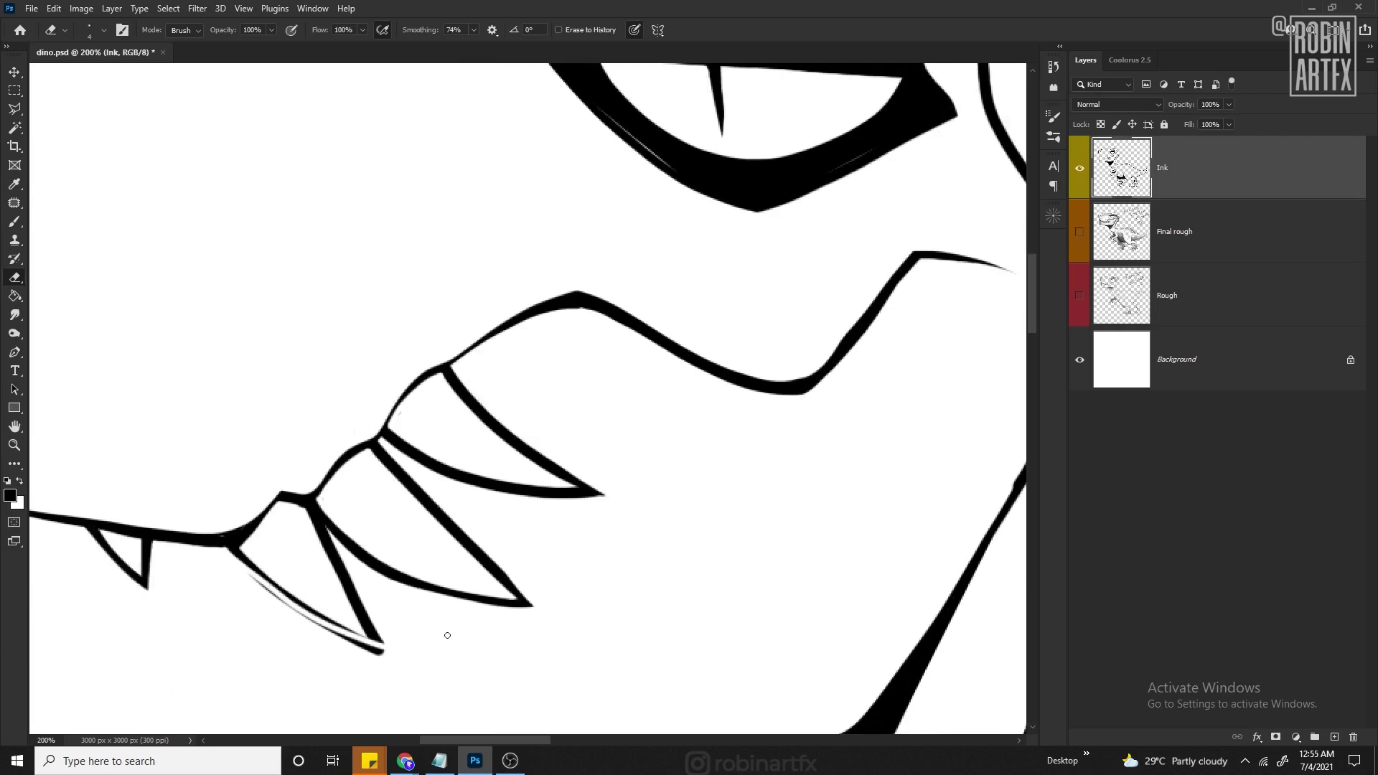
left_click_drag(240, 564, 387, 646)
Zoom out and taper the head and tail outlines with the Eraser.
key("ctrl+minus")
key("ctrl+minus")
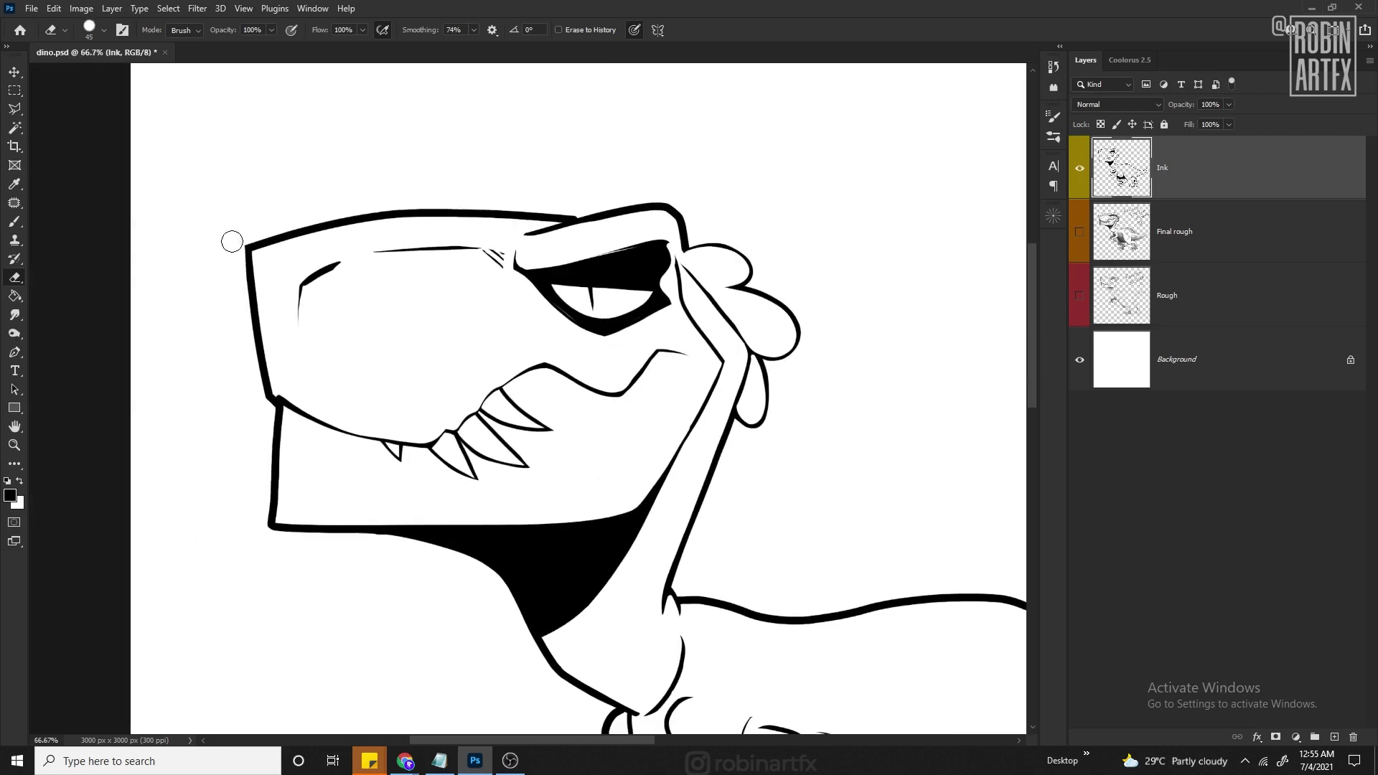
mouse_move(585, 205)
left_mouse_down()
mouse_move(335, 211)
mouse_move(209, 249)
mouse_move(707, 231)
left_mouse_up()
key("b")
scroll(638, 477, "down", 5)
key("ctrl+minus")
scroll(646, 395, "up", 5)
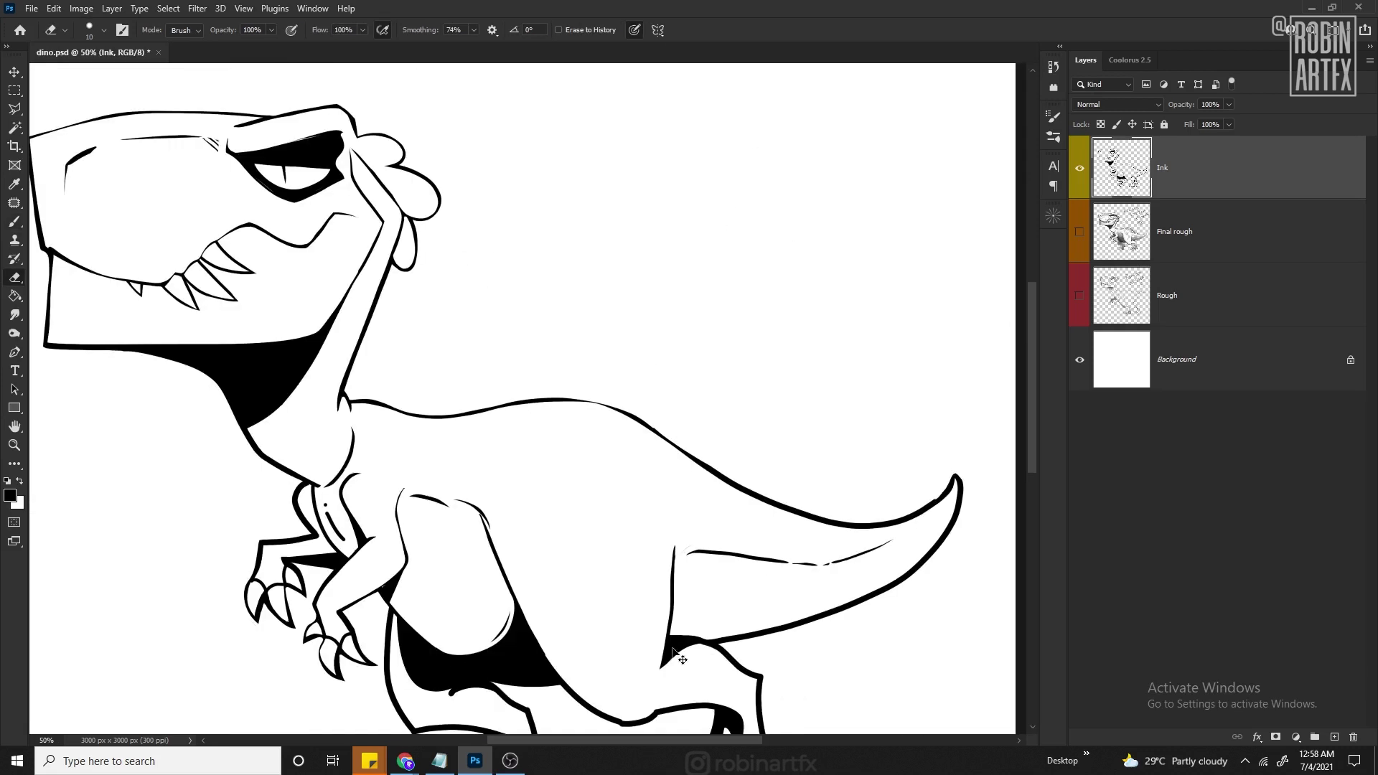
key("e")
scroll(768, 386, "down", 2)
left_click_drag(767, 387, 846, 413)
scroll(589, 629, "down", 3)
key("ctrl+minus")
key("ctrl+plus")
key("ctrl+plus")
key("b")
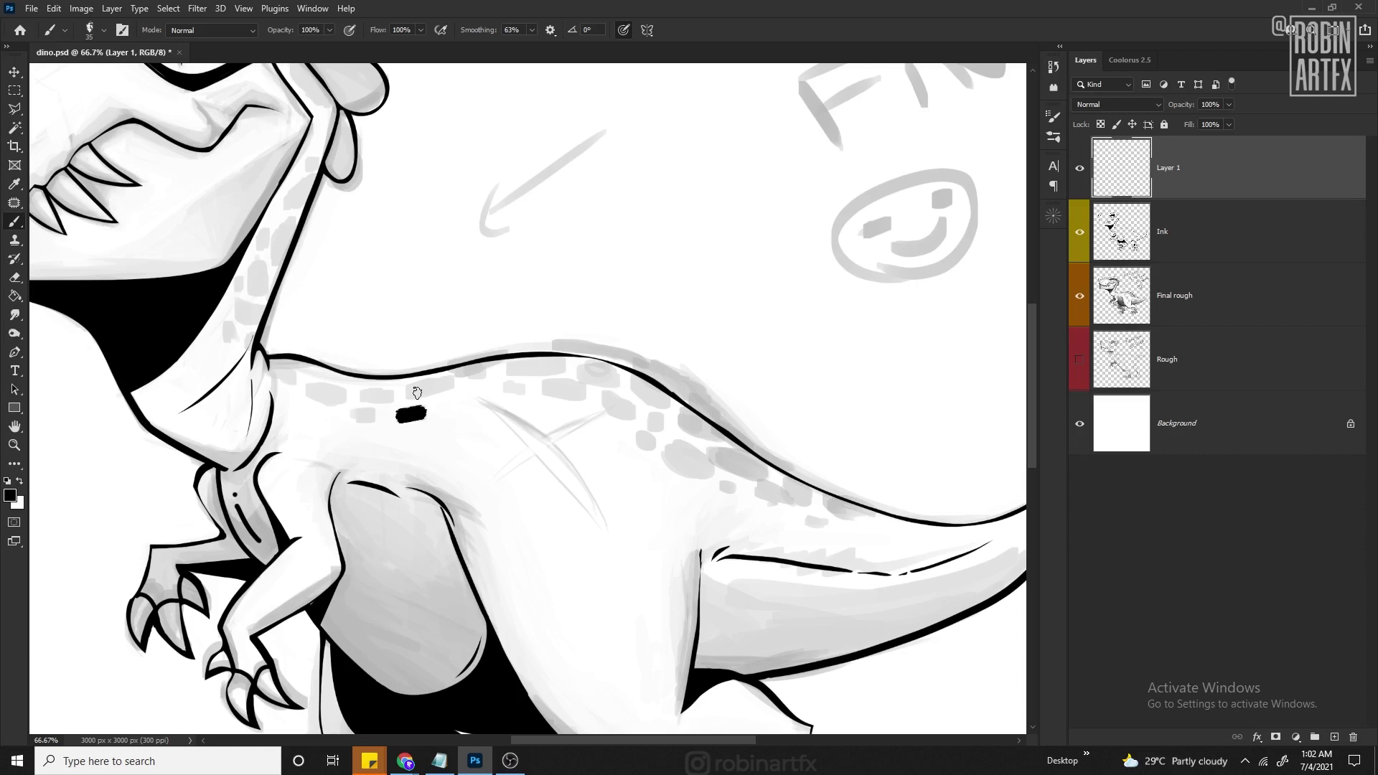
Paint rows of black spots along the back and a thin scar line on the body.
key("bracketright")
mouse_move(409, 391)
left_mouse_down()
mouse_move(441, 384)
mouse_move(359, 387)
mouse_move(567, 388)
mouse_move(799, 502)
left_mouse_up()
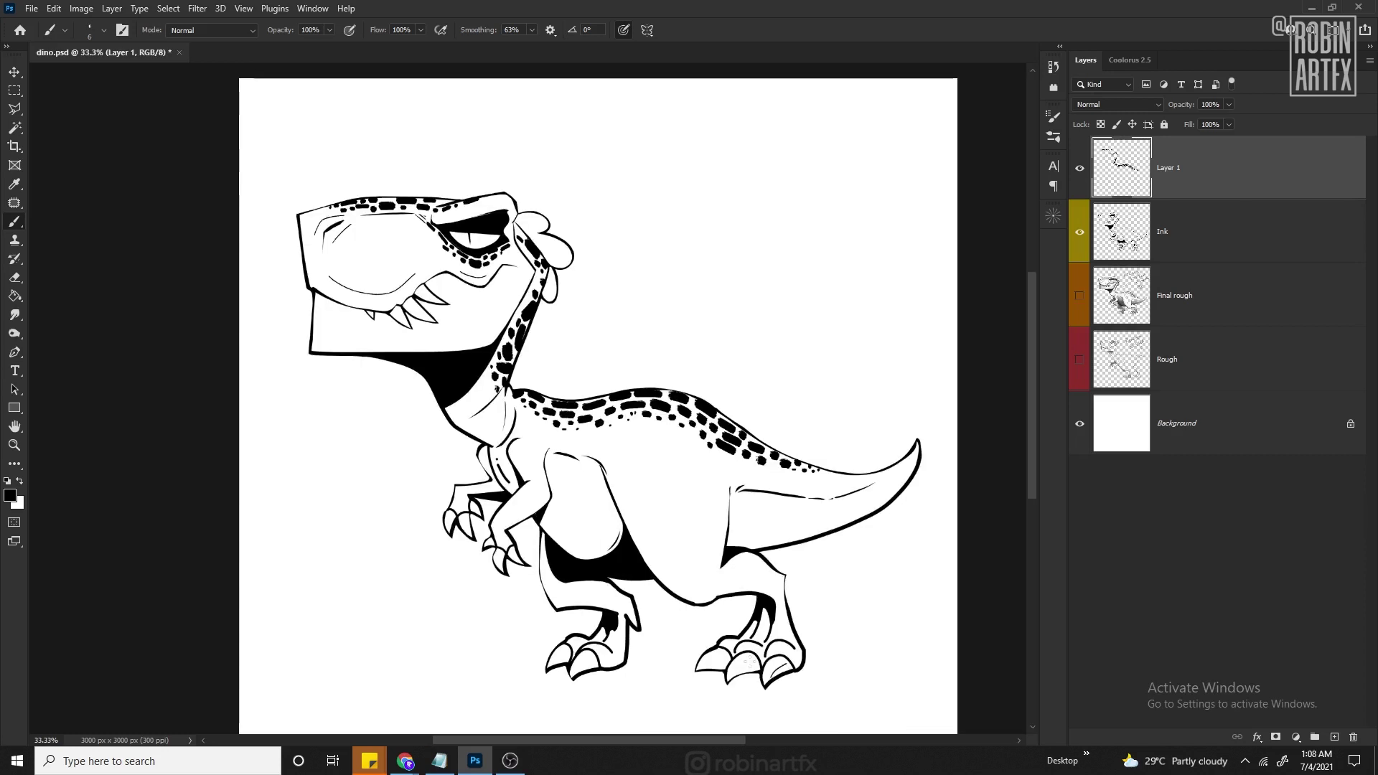
left_click_drag(668, 494, 639, 435)
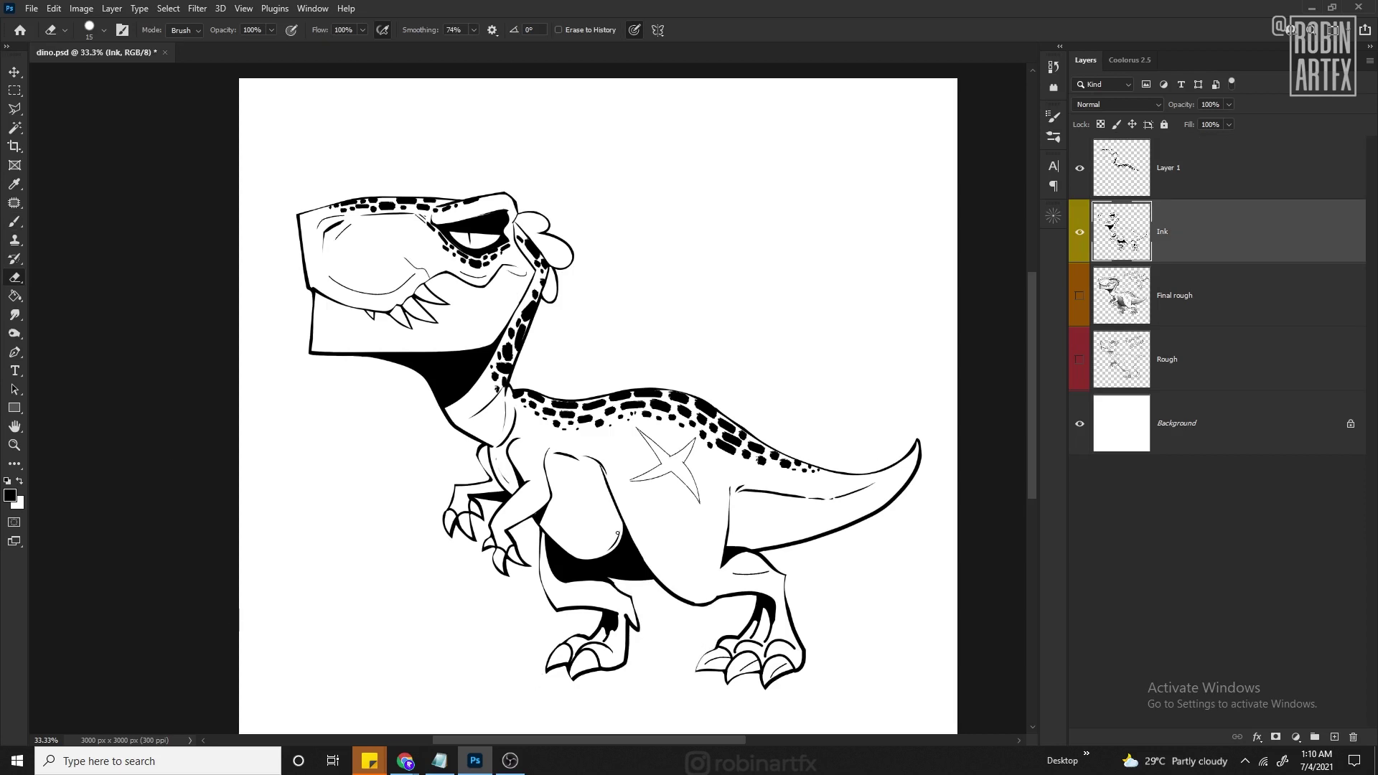
Hand-letter 'MOUSE' beside the dinosaur.
left_click_drag(608, 359, 672, 334)
left_click_drag(689, 285, 695, 284)
mouse_move(722, 262)
left_mouse_down()
mouse_move(757, 244)
mouse_move(747, 305)
left_mouse_up()
left_click_drag(793, 210, 797, 273)
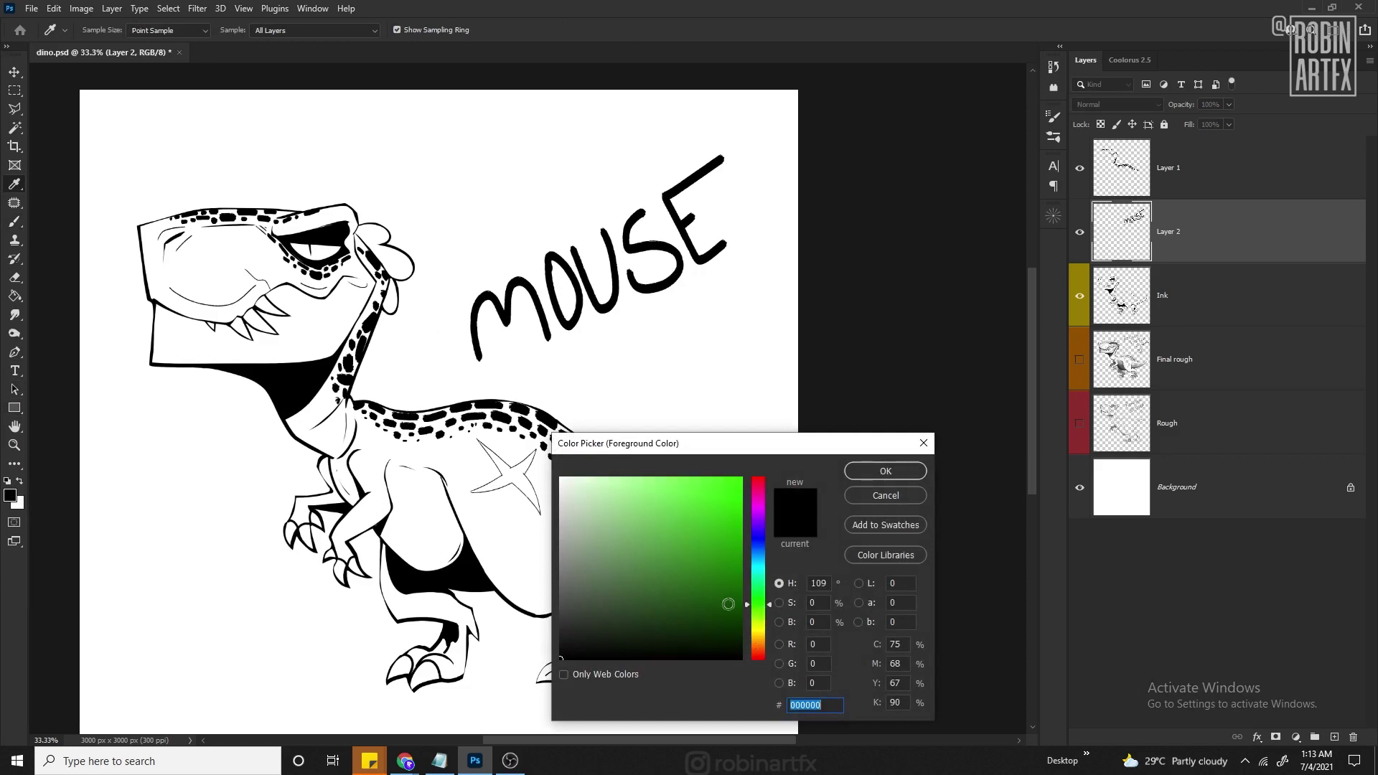
Choose a light green foreground and draw a circled checkmark under MOUSE.
left_click(661, 486)
left_click(885, 471)
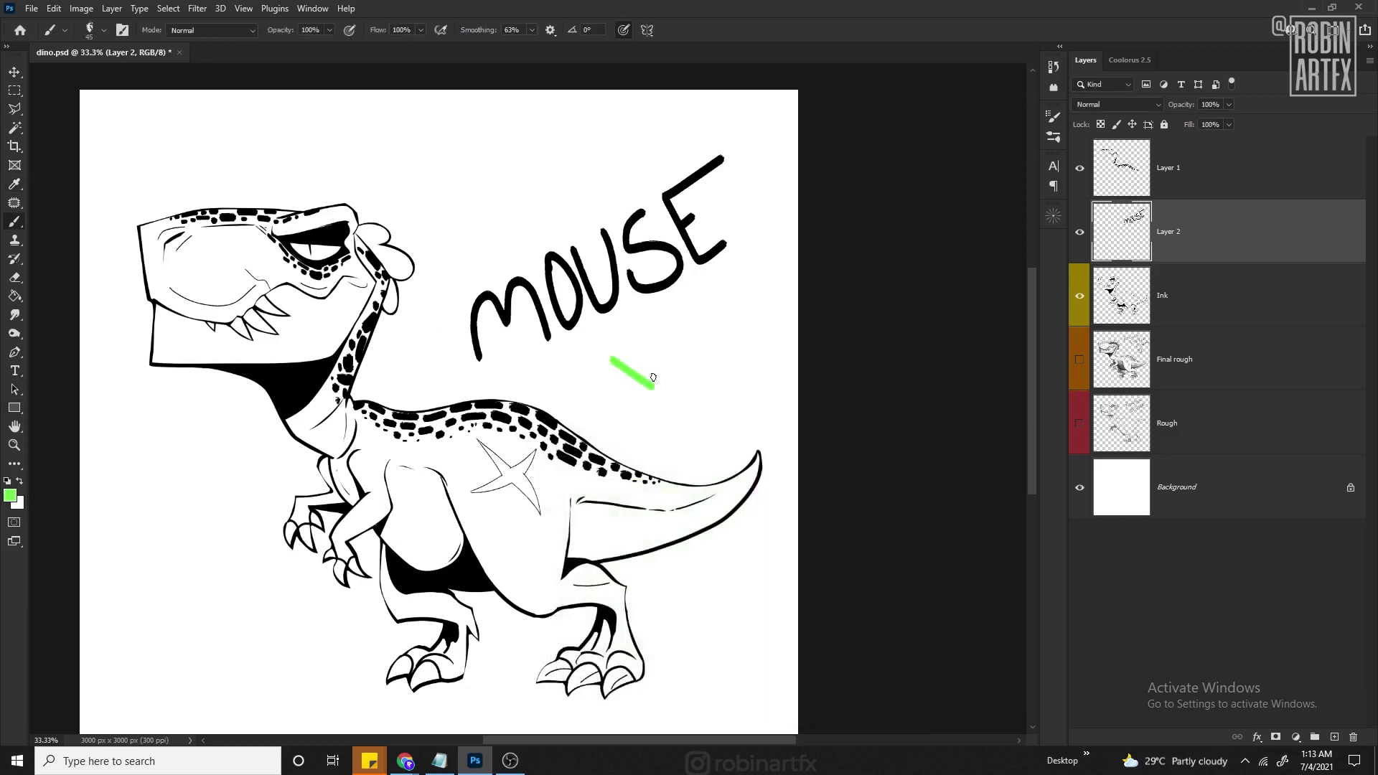
left_click_drag(651, 387, 717, 306)
left_click_drag(656, 426, 711, 389)
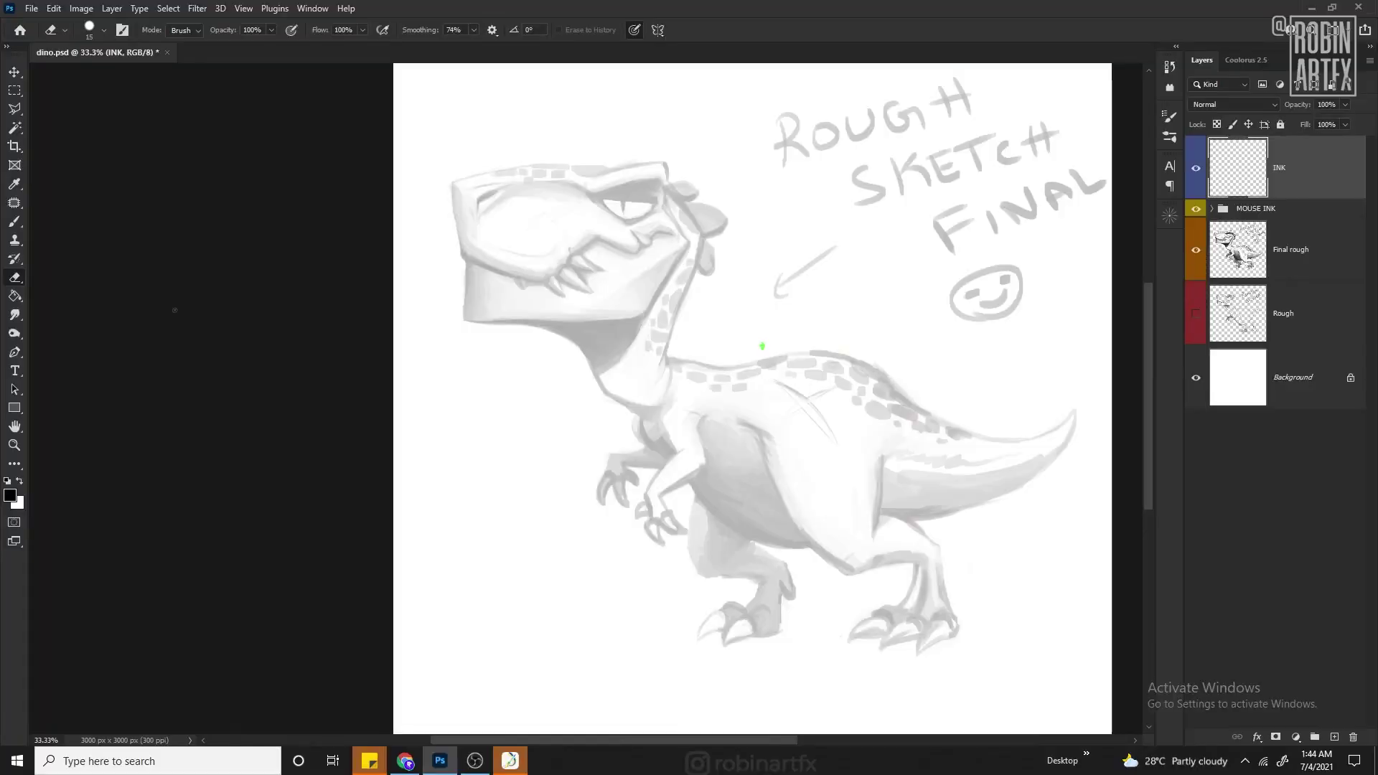
Choose the Hard Round Pressure Size brush preset and lower Smoothing to 24%.
left_click(15, 223)
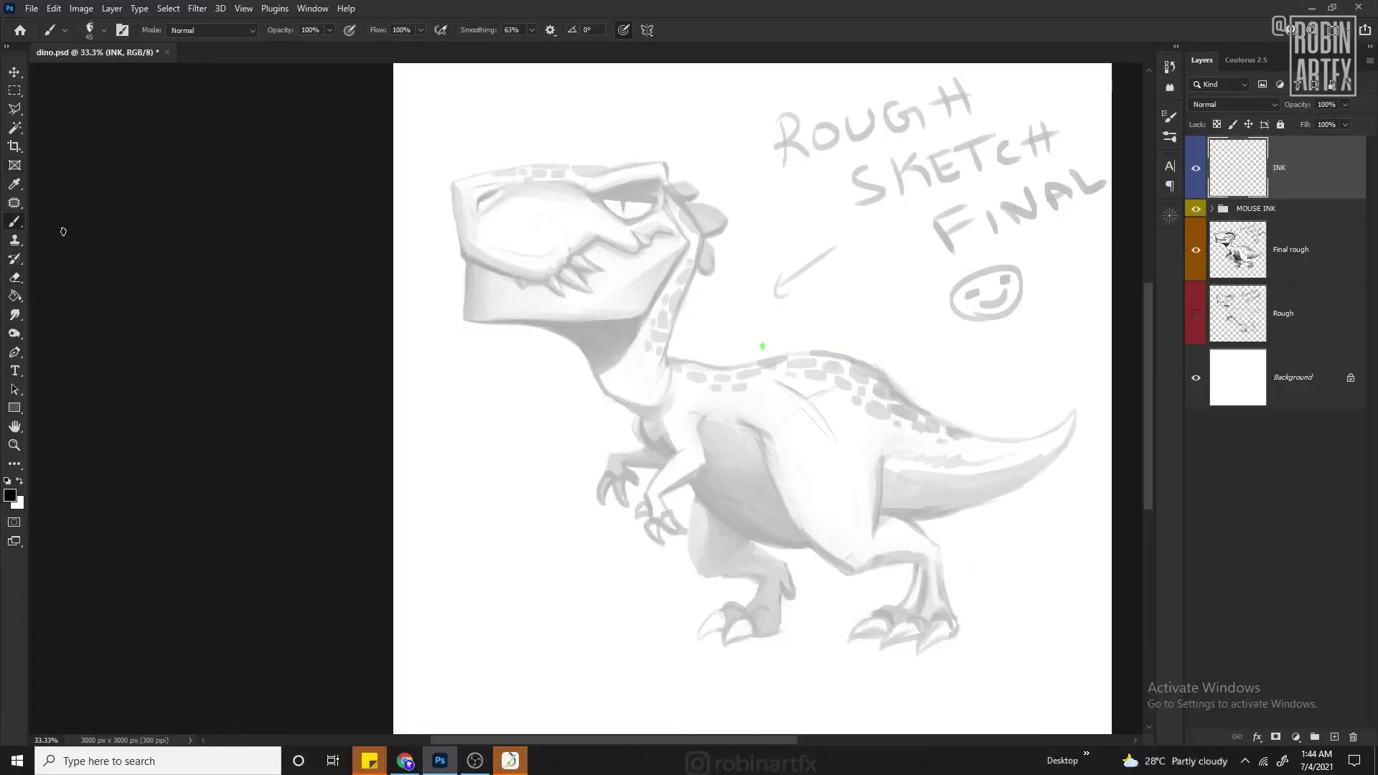
left_click(93, 32)
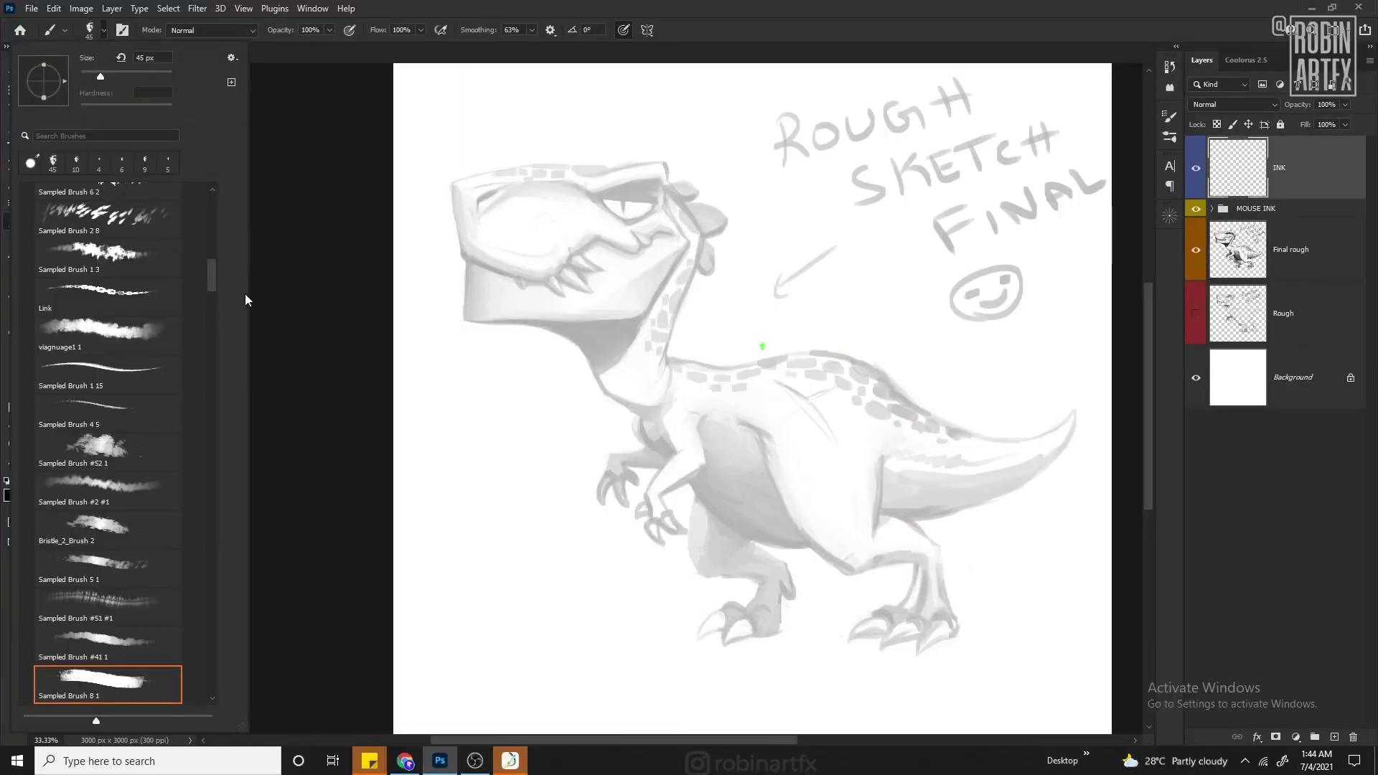
left_click_drag(216, 286, 213, 197)
left_click(160, 341)
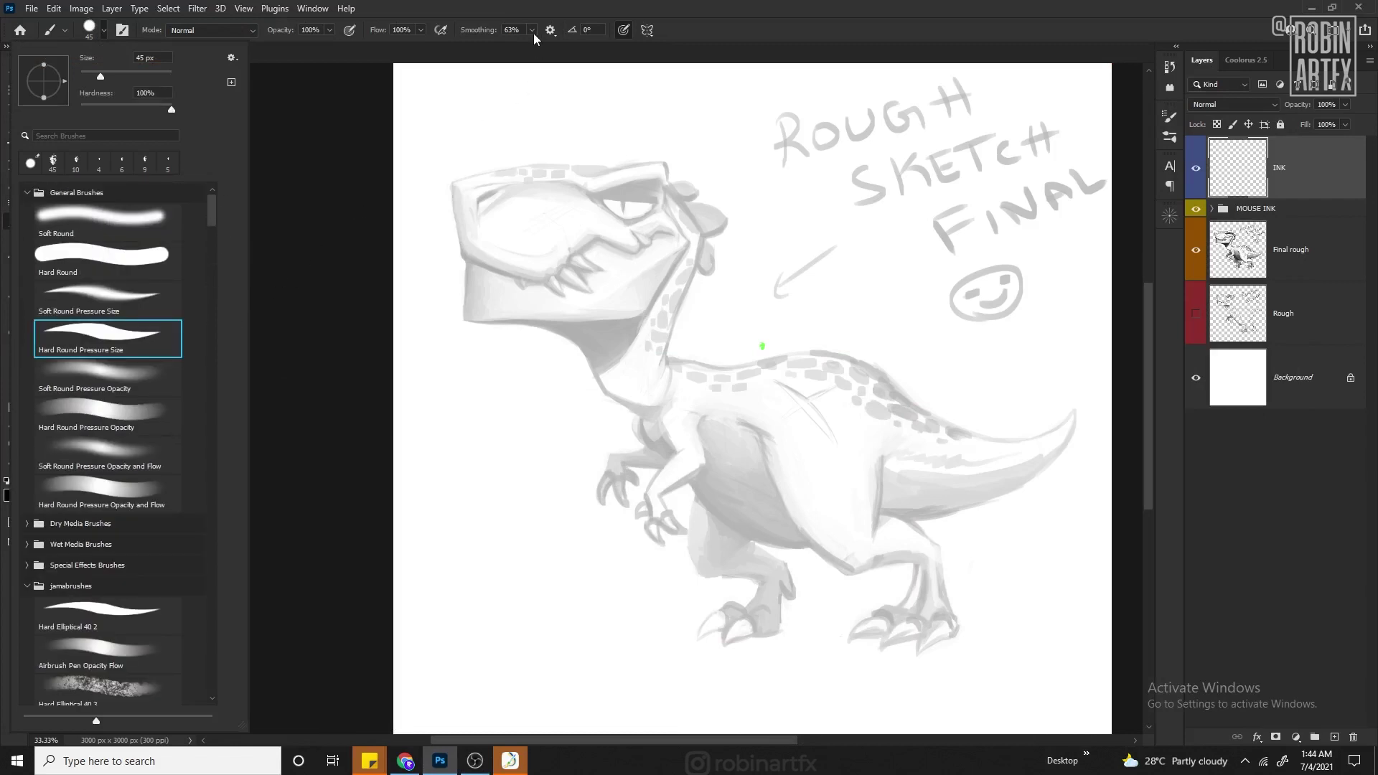
left_click(532, 30)
left_click_drag(508, 47, 507, 48)
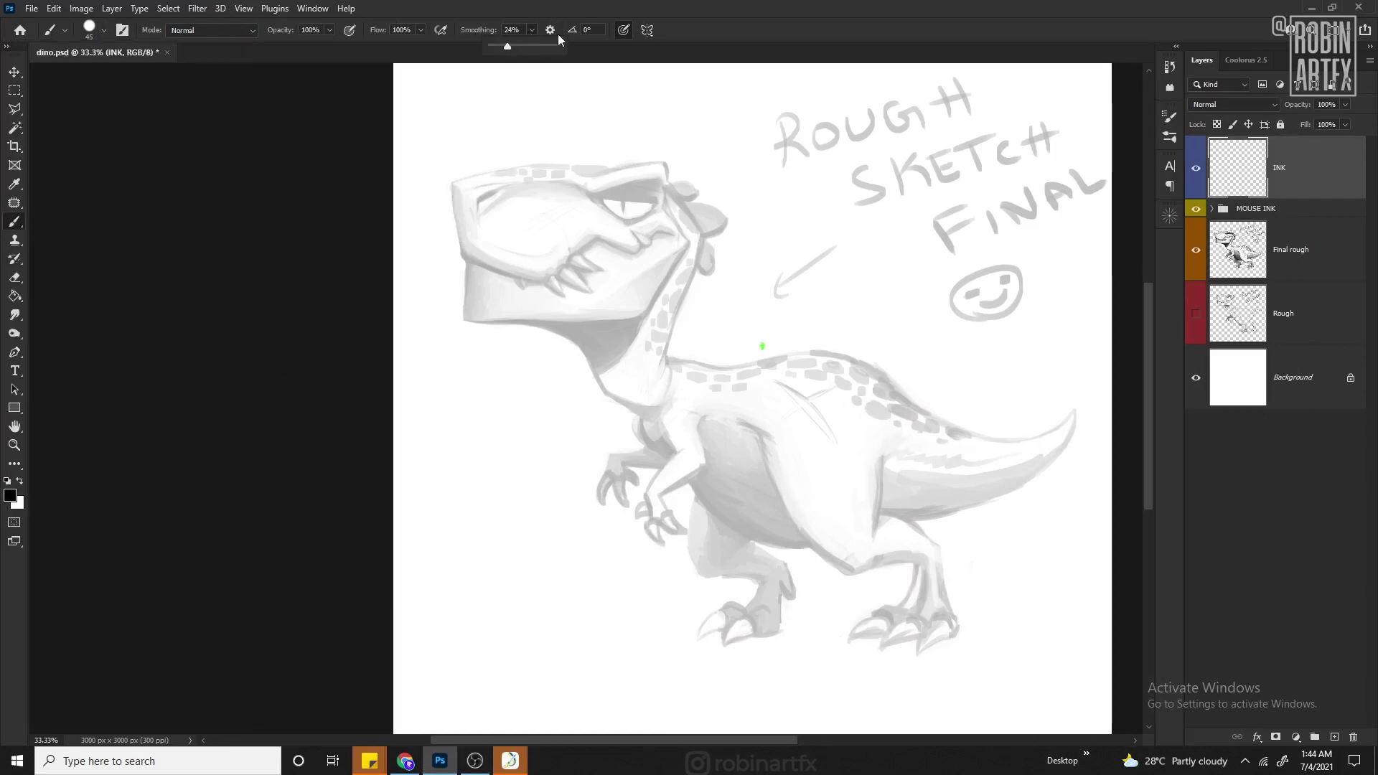
left_click(550, 30)
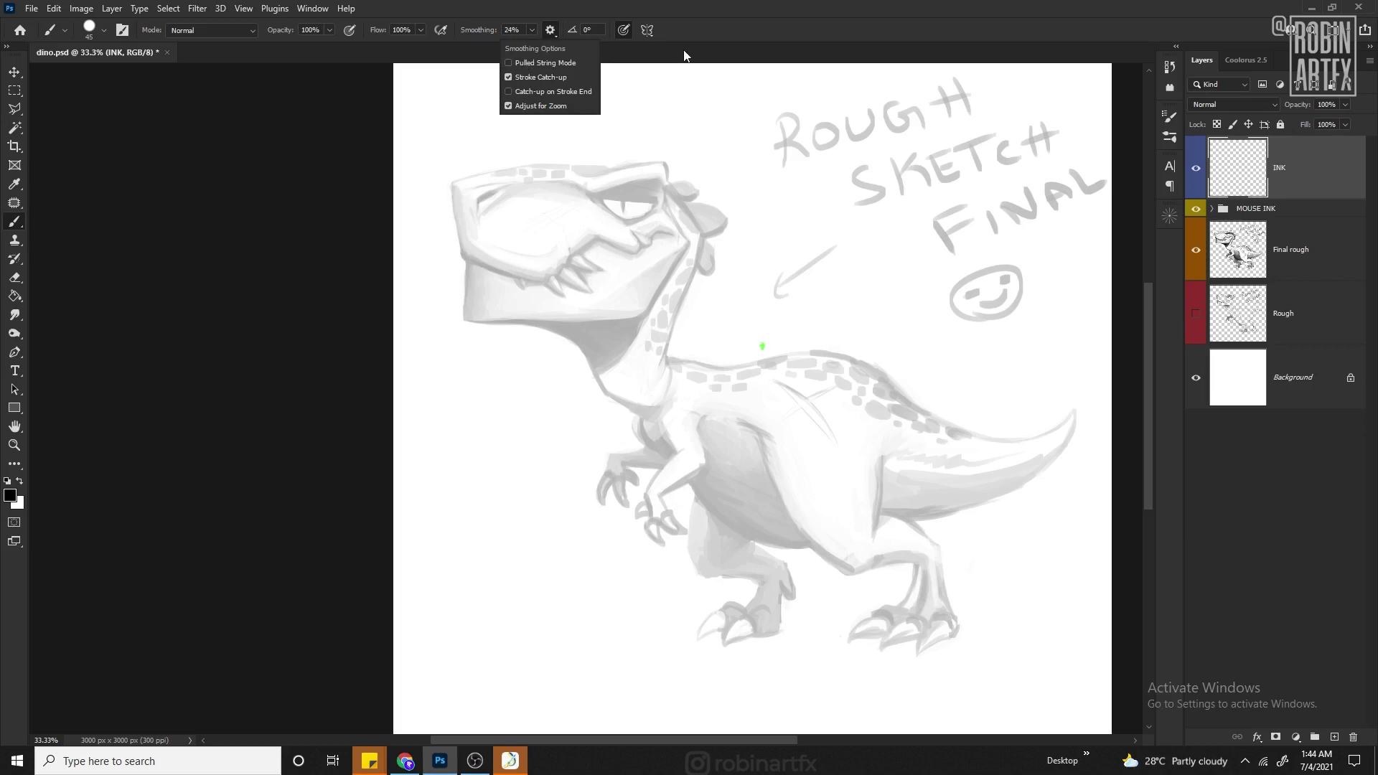
scroll(590, 161, "up", 1)
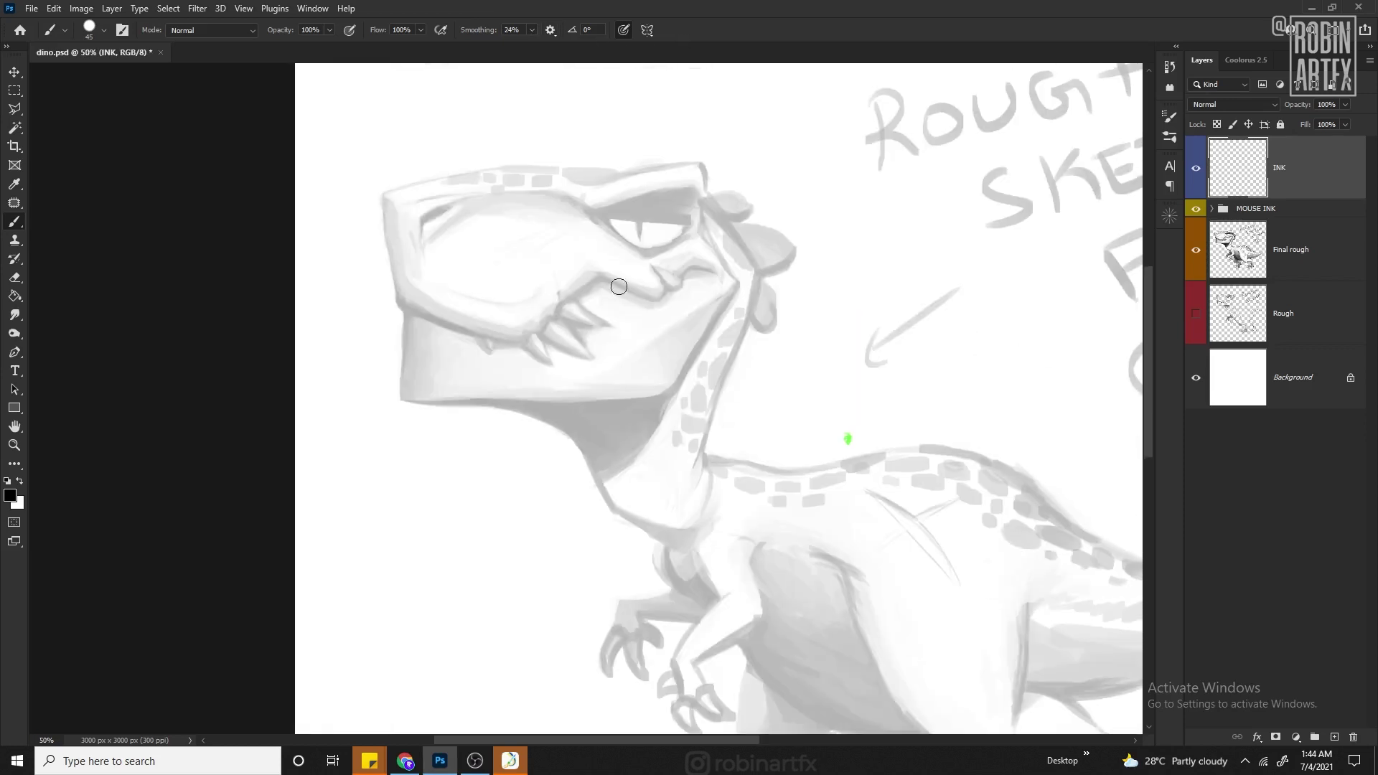
Redo the snout at 71% smoothing, inking its edges, brow, lower line and teeth.
key("ctrl+z")
left_click_drag(560, 44, 563, 44)
left_click_drag(384, 193, 441, 176)
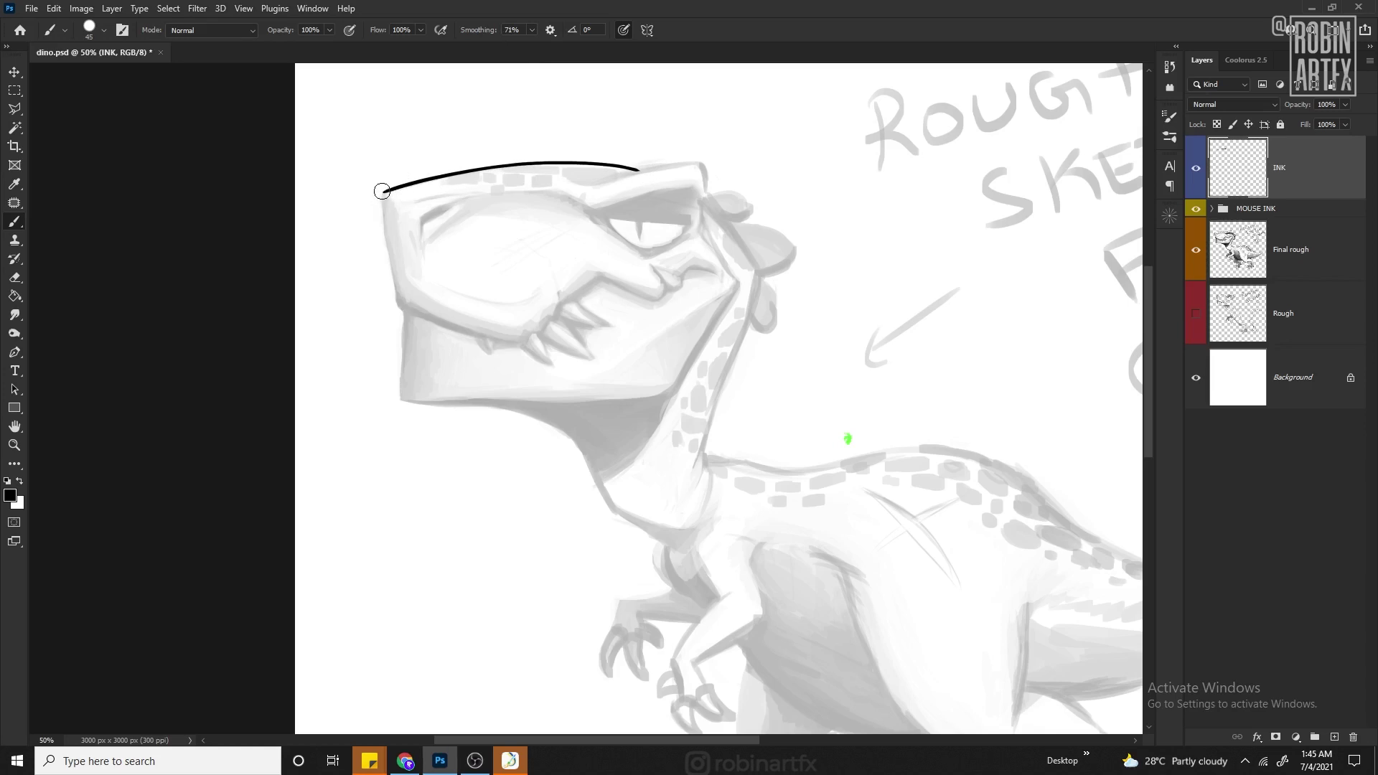
mouse_move(381, 208)
left_mouse_down()
mouse_move(399, 330)
mouse_move(408, 310)
mouse_move(675, 382)
mouse_move(741, 282)
mouse_move(597, 216)
mouse_move(689, 188)
left_mouse_up()
left_click_drag(421, 223, 450, 207)
left_click_drag(531, 47, 524, 46)
left_click_drag(424, 221, 423, 245)
mouse_move(404, 303)
left_mouse_down()
mouse_move(521, 346)
mouse_move(569, 270)
mouse_move(682, 269)
mouse_move(726, 226)
left_mouse_up()
Turn off Pulled String Mode and set brush Smoothing to 37%.
key("ctrl+plus")
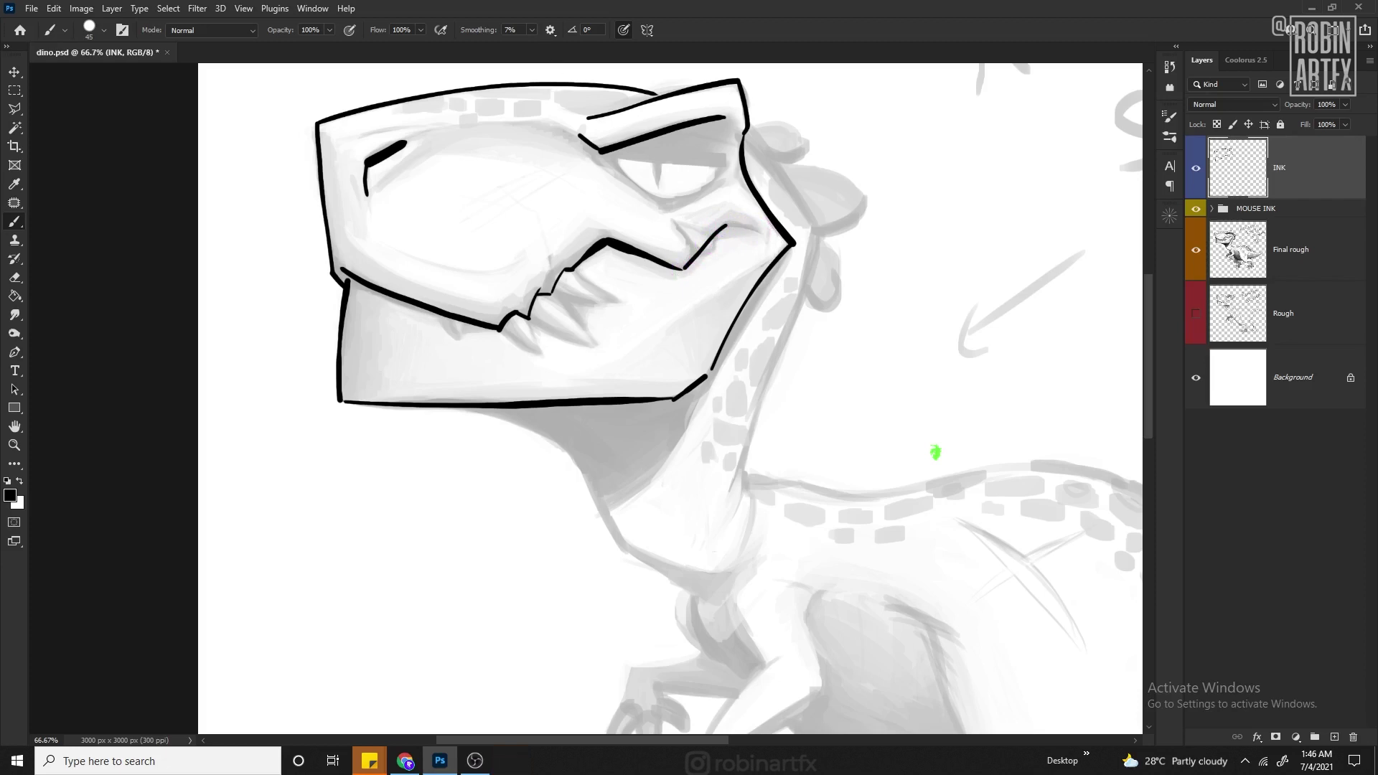
left_click(551, 30)
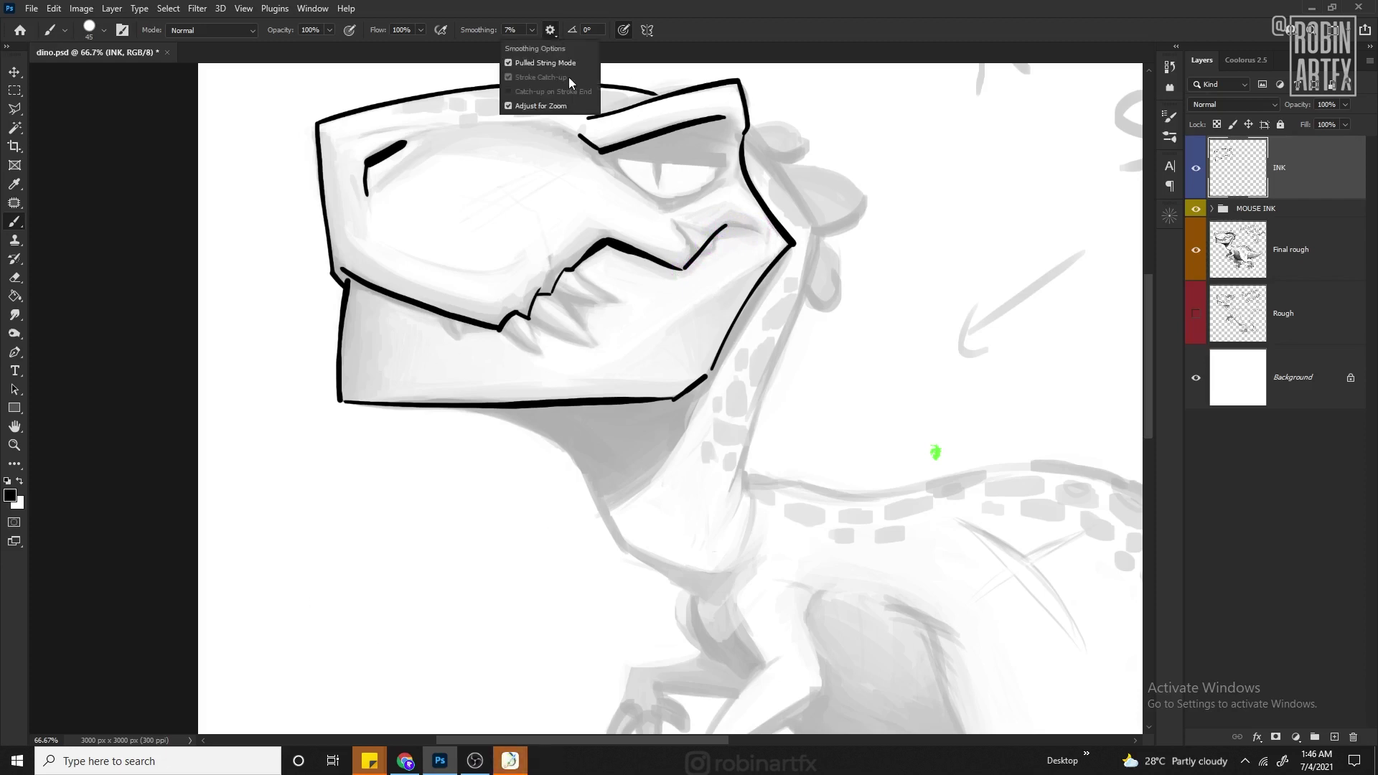
left_click(514, 65)
left_click(532, 30)
left_click_drag(537, 46, 552, 46)
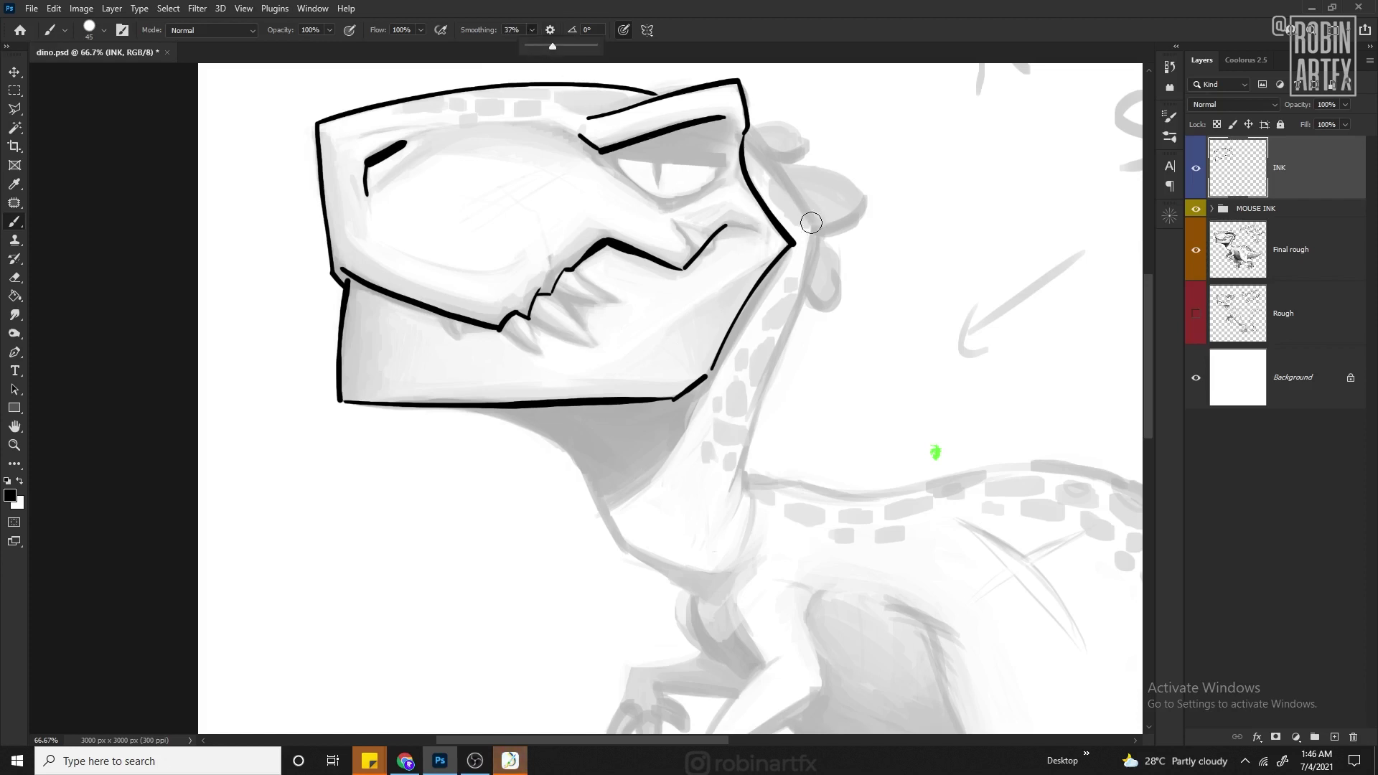
left_click(743, 225)
Ink the jaw line, lower-jaw teeth, chin line and lower eye curve.
mouse_move(720, 227)
left_mouse_down()
mouse_move(762, 234)
mouse_move(750, 245)
left_mouse_up()
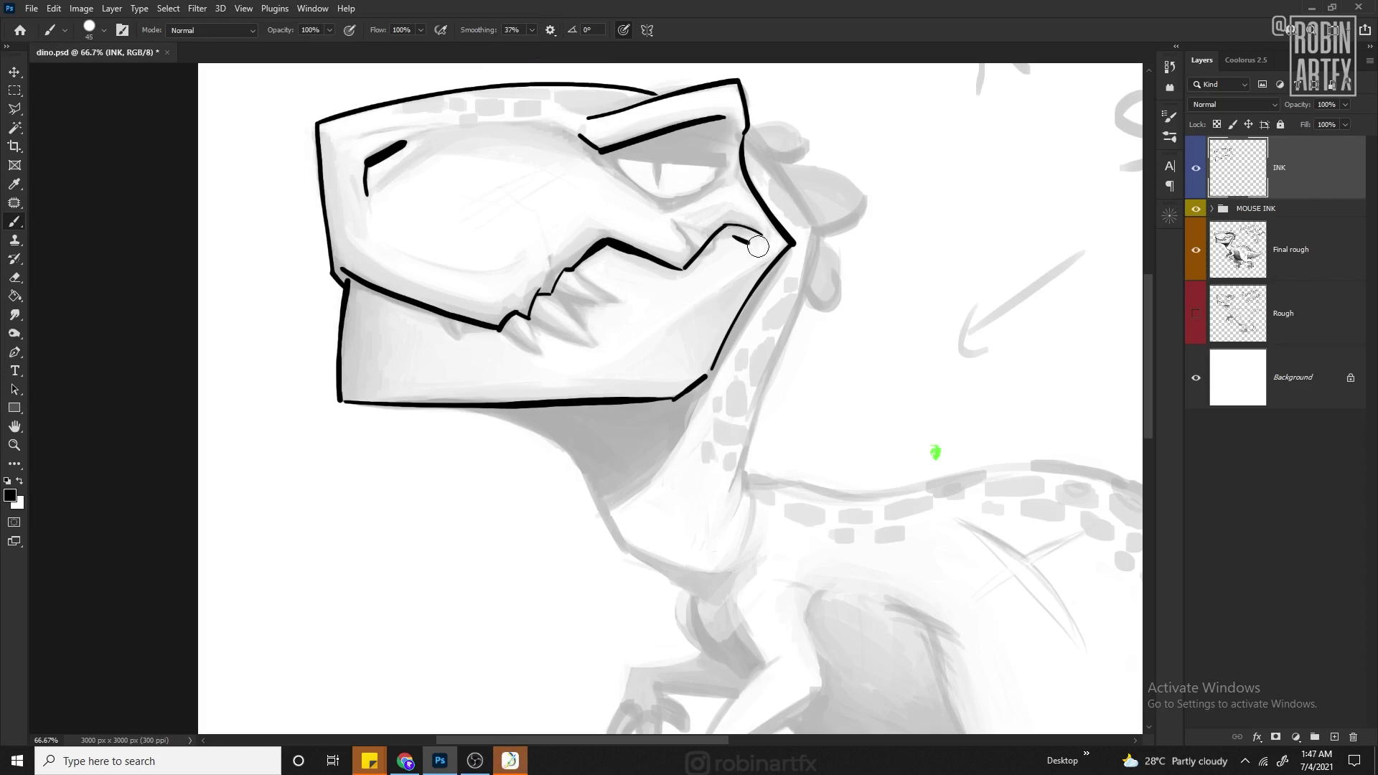
key("ctrl+z")
left_click_drag(502, 329, 551, 357)
left_click_drag(535, 321, 588, 343)
key("ctrl+plus")
left_click_drag(363, 411, 529, 452)
scroll(557, 466, "up", 5)
left_click_drag(549, 373, 718, 396)
Redraw the forehead as a thinner arc; ink the snout ridge, cheek, upper teeth and nose.
left_click_drag(295, 332, 458, 326)
key("ctrl+z")
left_click_drag(309, 332, 546, 376)
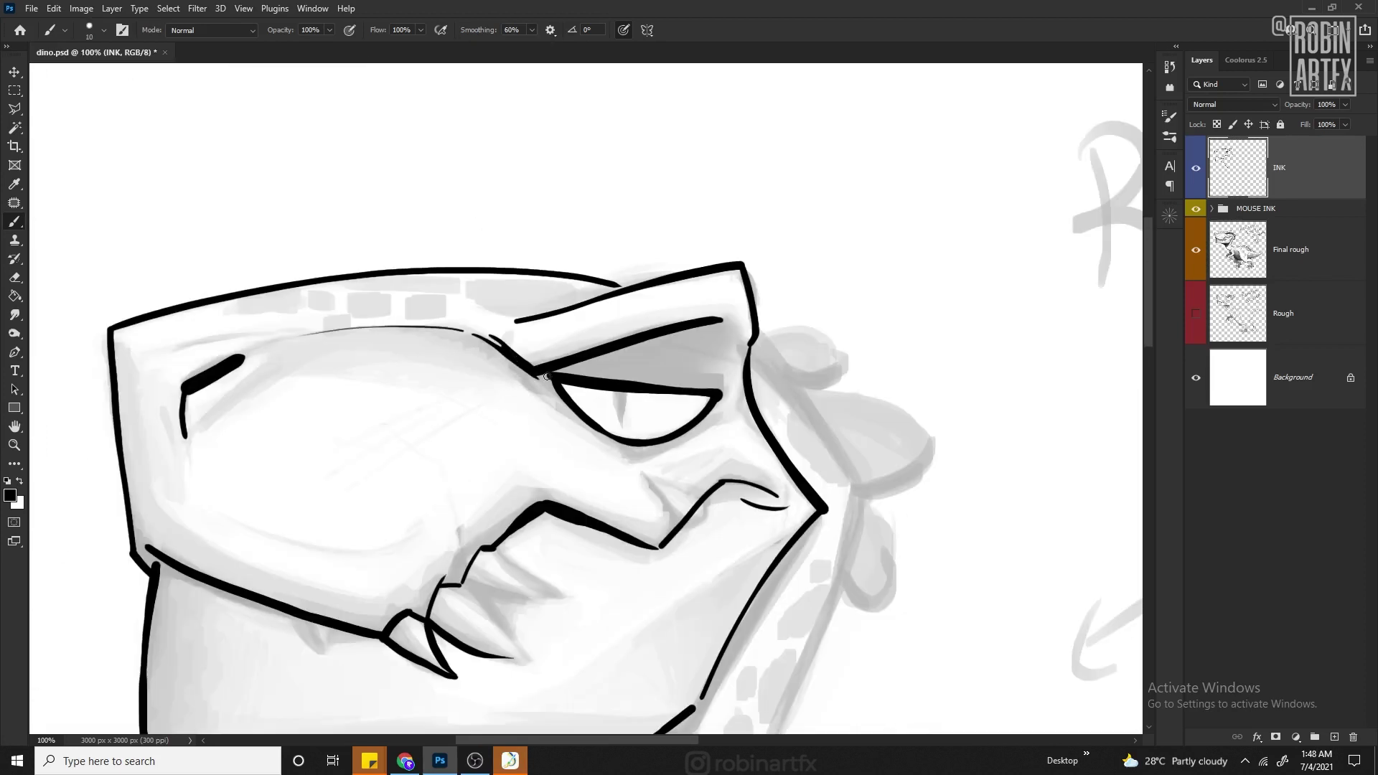
key("ctrl+z")
left_click_drag(162, 355, 294, 331)
left_click_drag(190, 503, 424, 531)
left_click_drag(462, 585, 531, 654)
left_click_drag(481, 547, 542, 595)
left_click_drag(380, 470, 531, 477)
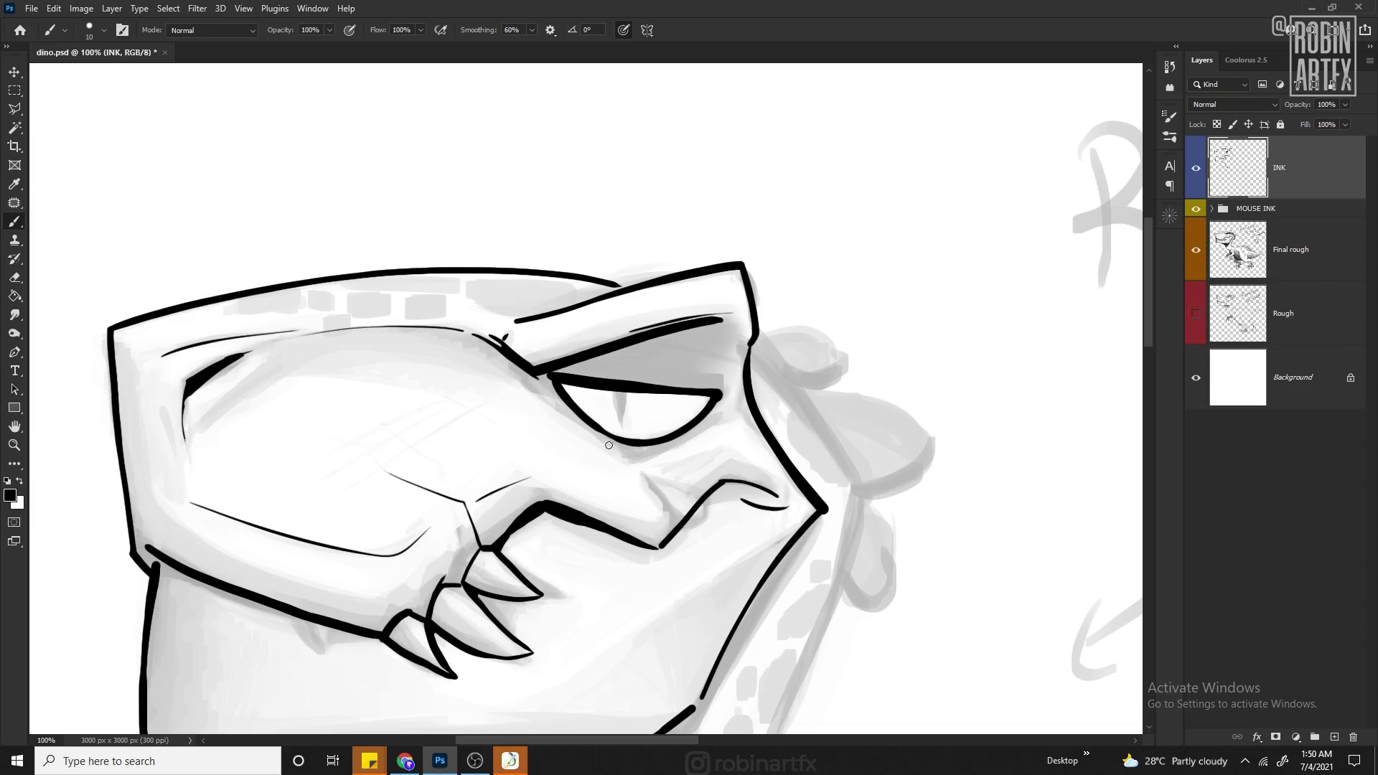
Ink the lines along the dinosaur's neck.
scroll(313, 442, "right", 5)
scroll(313, 443, "down", 5)
scroll(486, 384, "down", 3)
left_click_drag(480, 339, 472, 408)
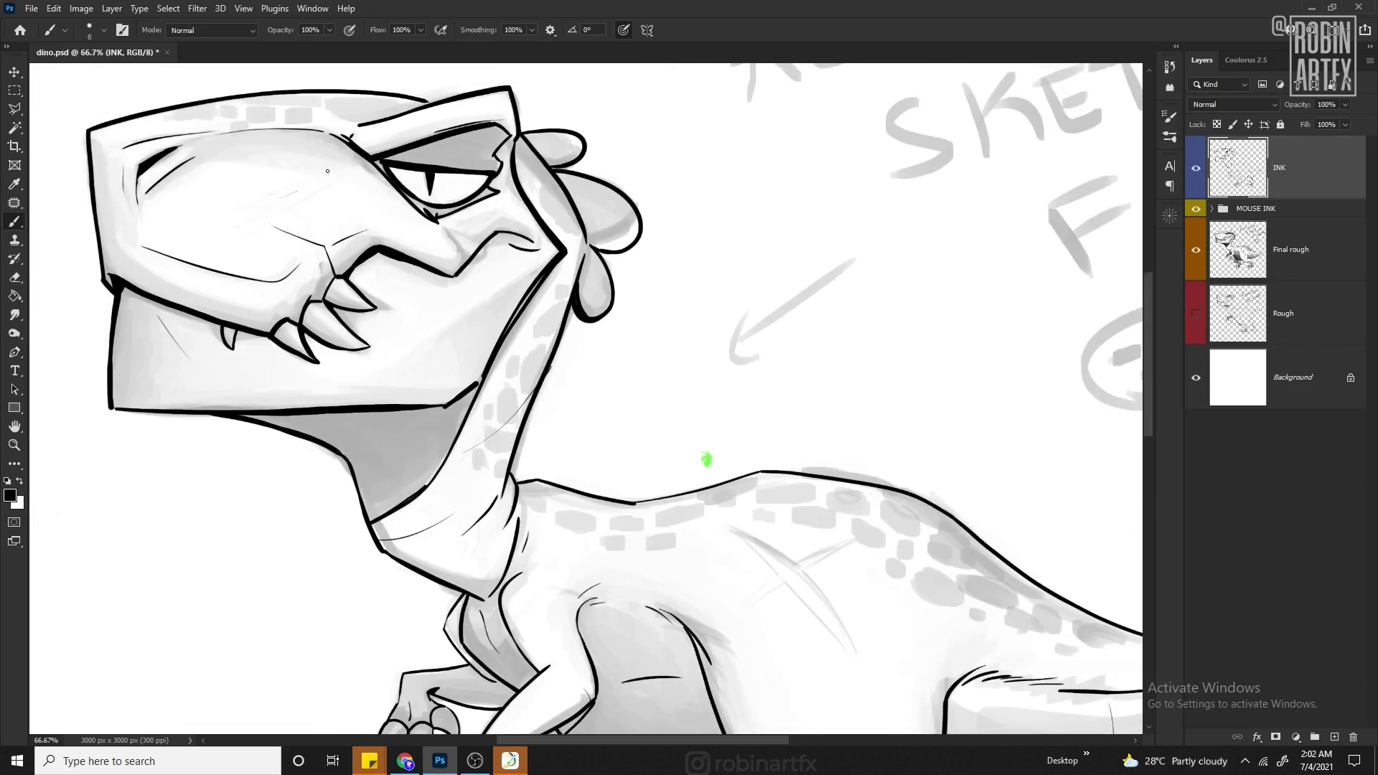
Lasso the mouth and arm shadow areas and fill them with solid black.
key("l")
left_click_drag(222, 413, 354, 468)
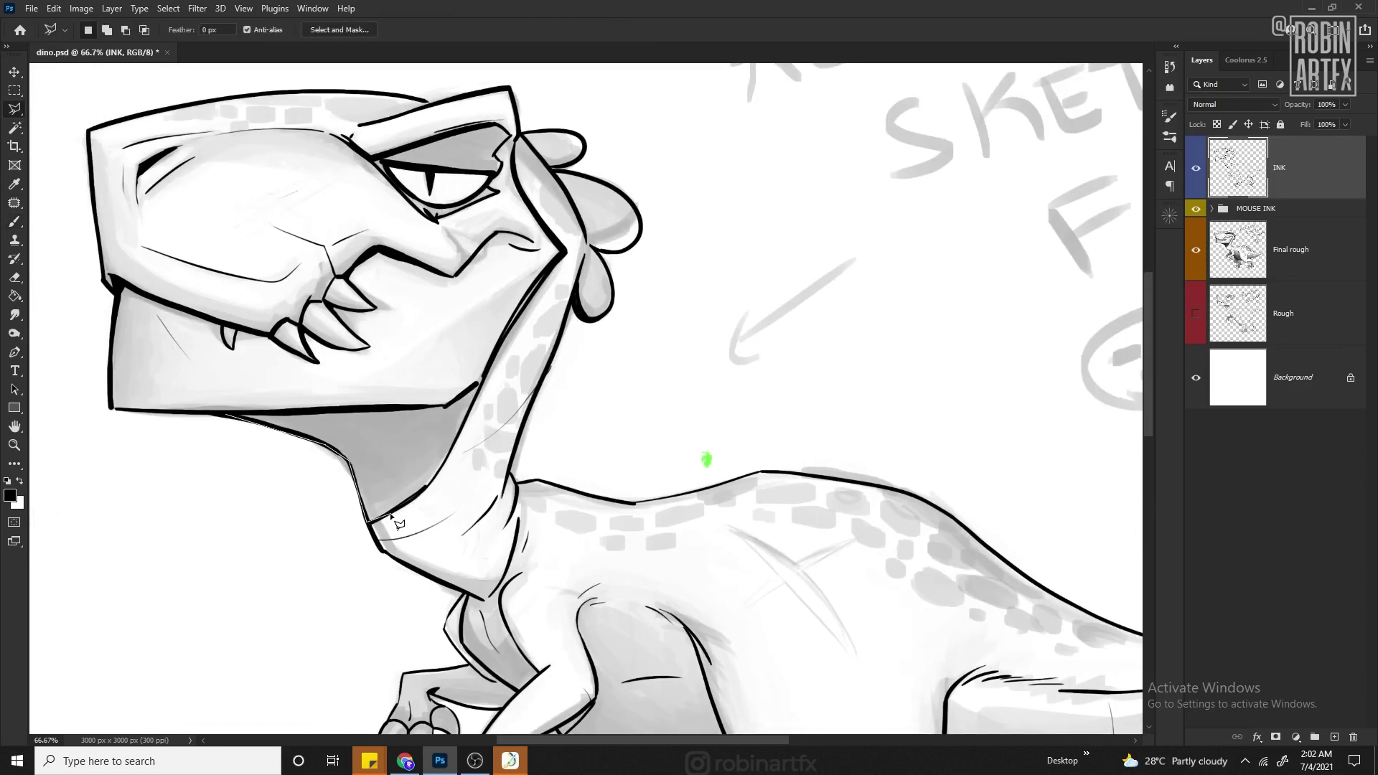
left_click(427, 488)
left_click(223, 413)
key("alt+BackSpace")
left_click_drag(512, 692, 293, 429)
left_click(217, 429)
left_click(217, 428)
key("alt+BackSpace")
Paint black shadow under the belly and tail, then hide the Final rough layer.
mouse_move(502, 502)
left_mouse_down()
mouse_move(320, 385)
mouse_move(349, 453)
left_mouse_up()
key("b")
mouse_move(474, 161)
left_mouse_down()
mouse_move(805, 404)
mouse_move(990, 663)
left_mouse_up()
key("e")
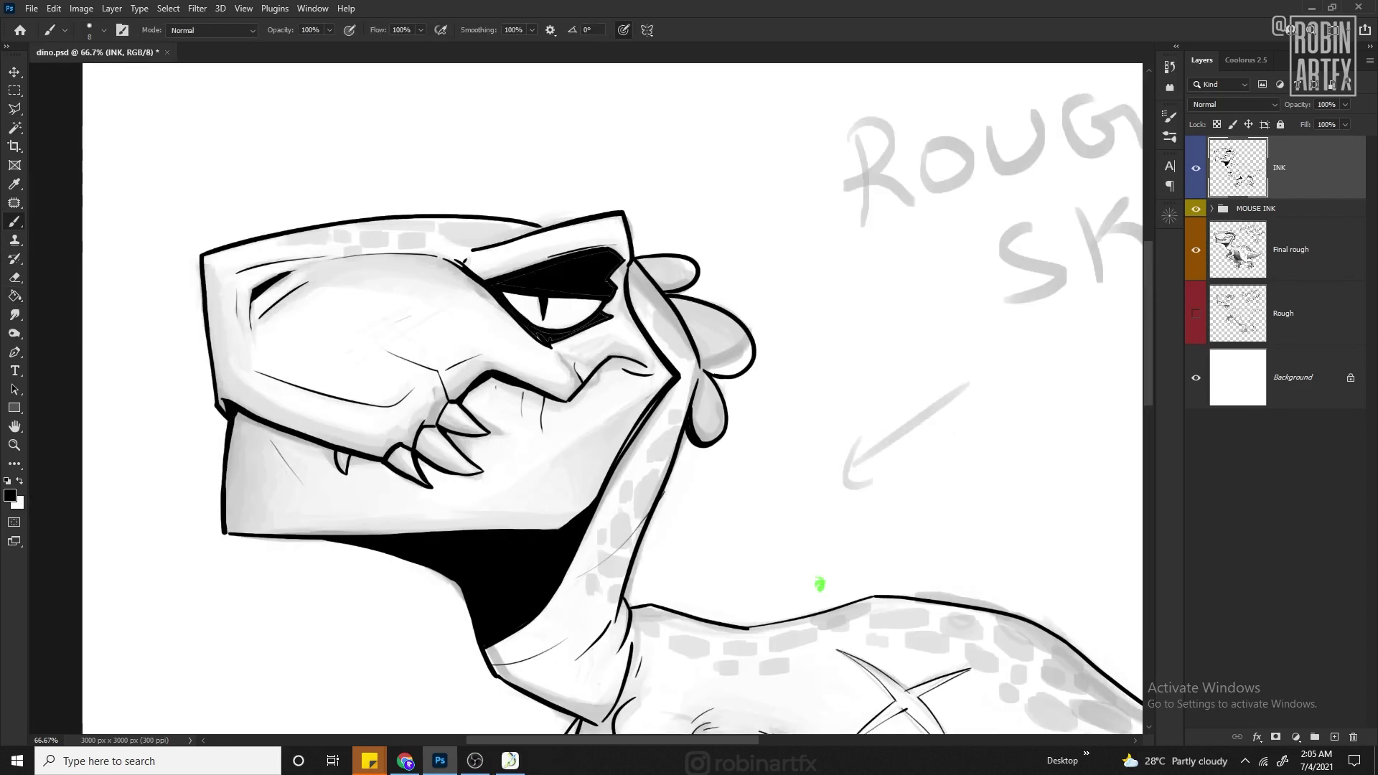
left_click(1196, 249)
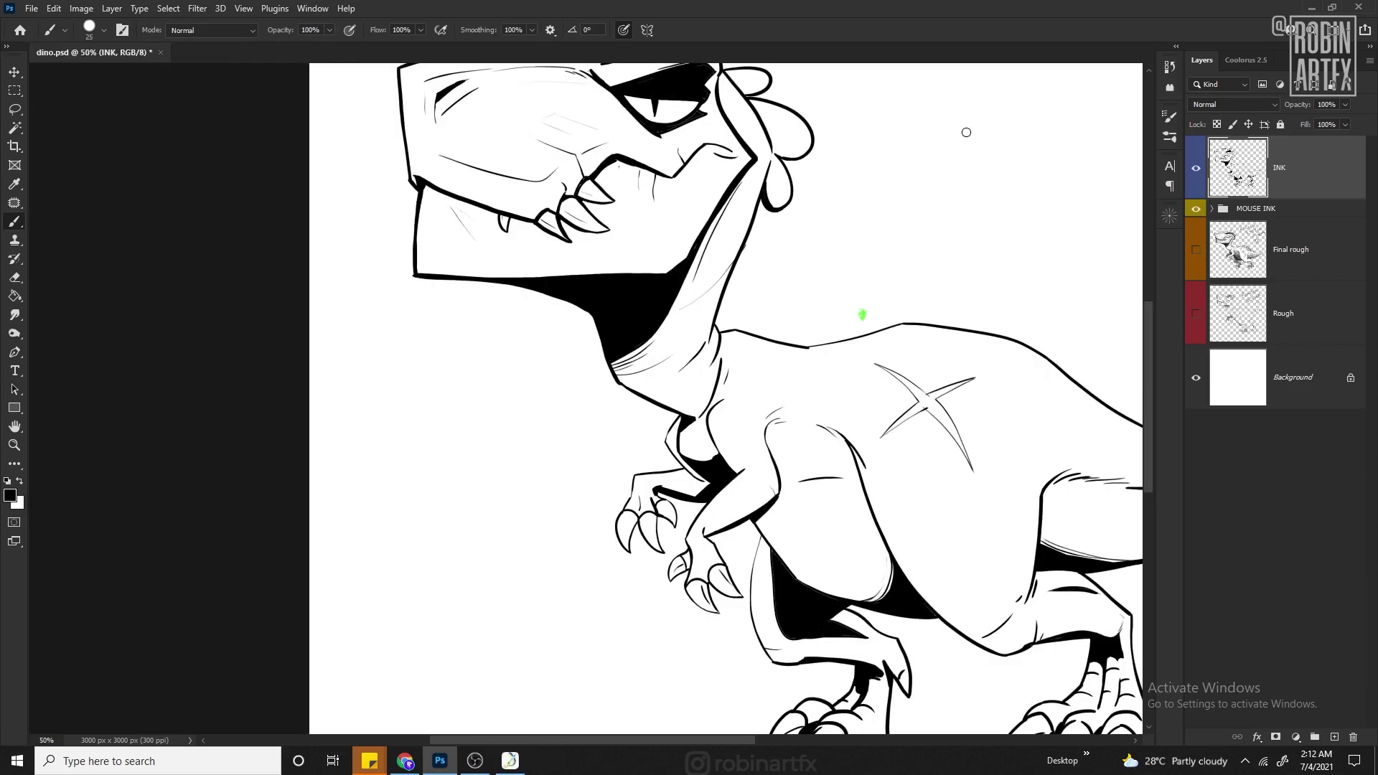
Show the Final rough layer again and choose a 45 px textured brush preset.
key("ctrl+plus")
left_click(1196, 250)
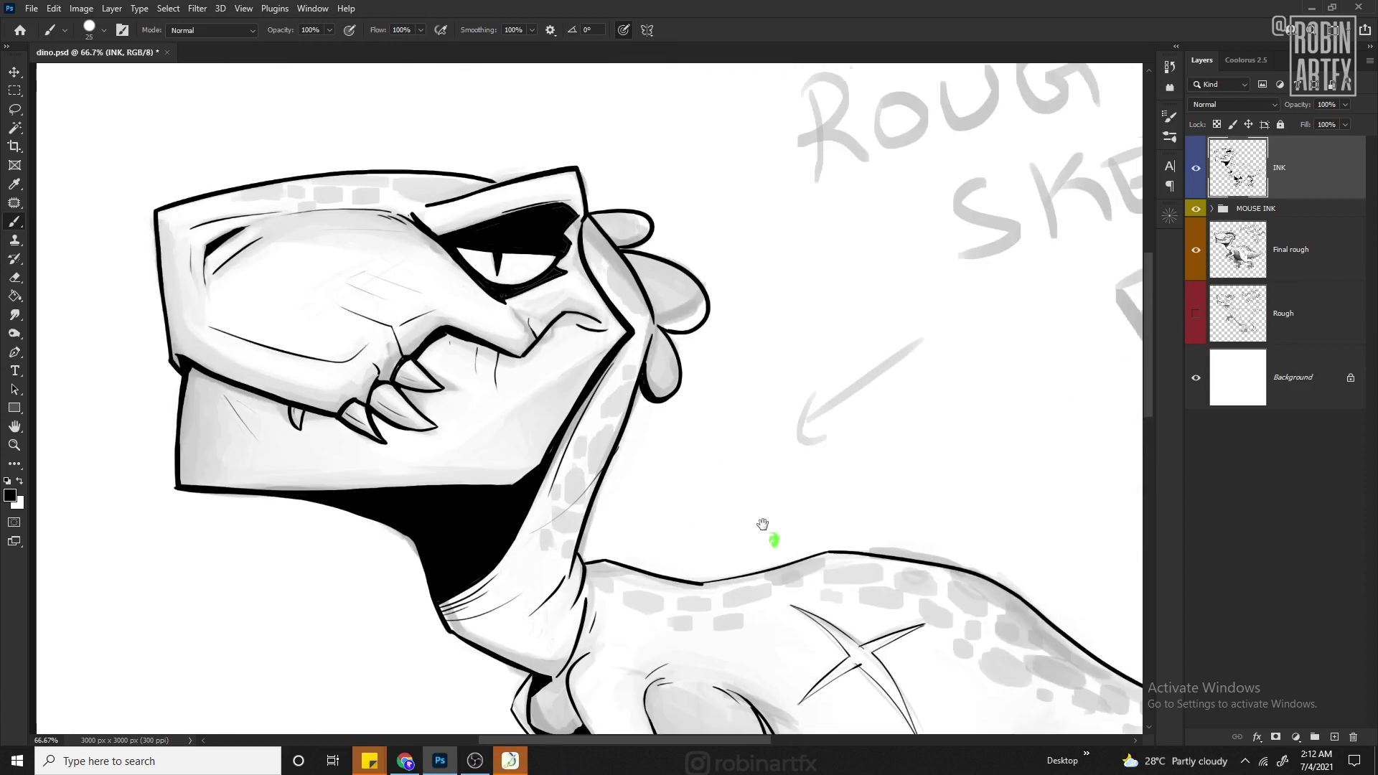
left_click(97, 30)
left_click(75, 163)
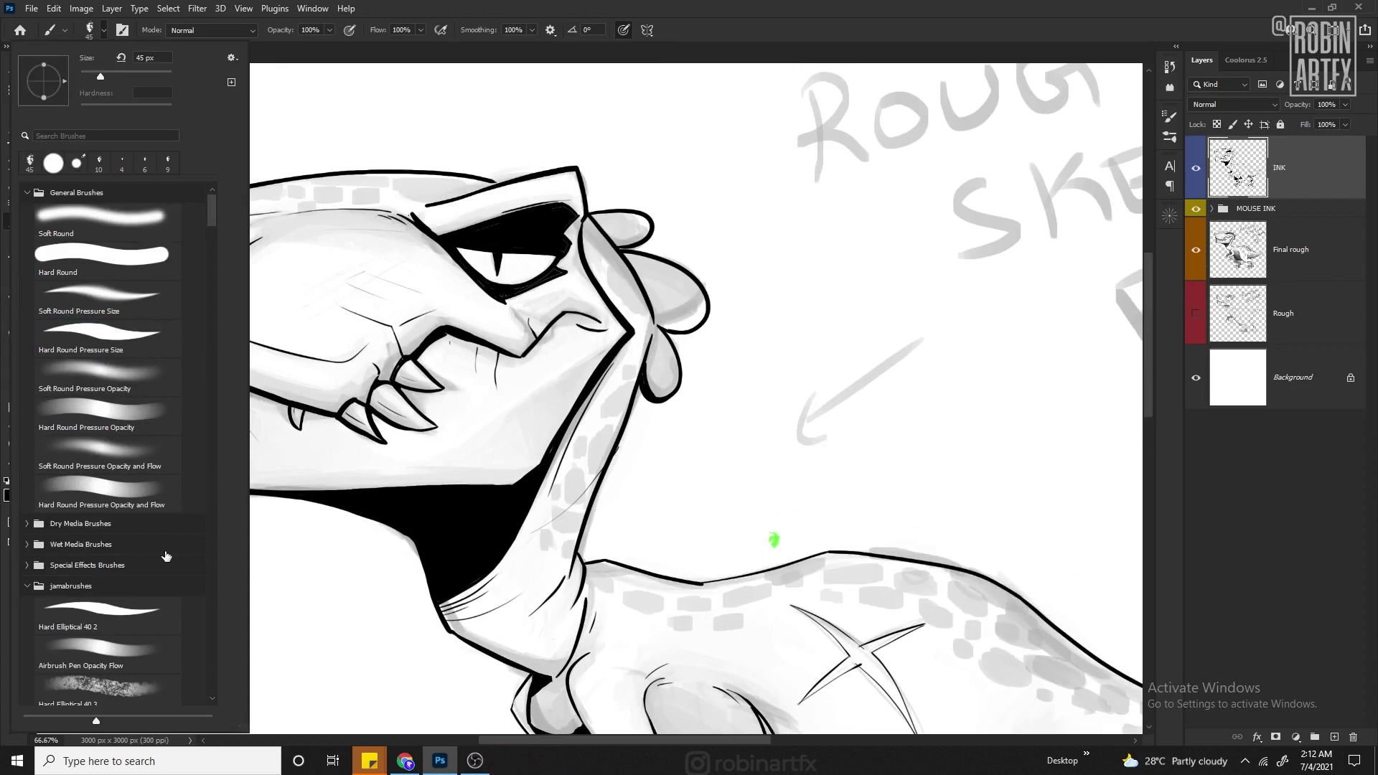
Paint black spots on the head, eye, neck and back, and fill the nostril black.
left_click(366, 196)
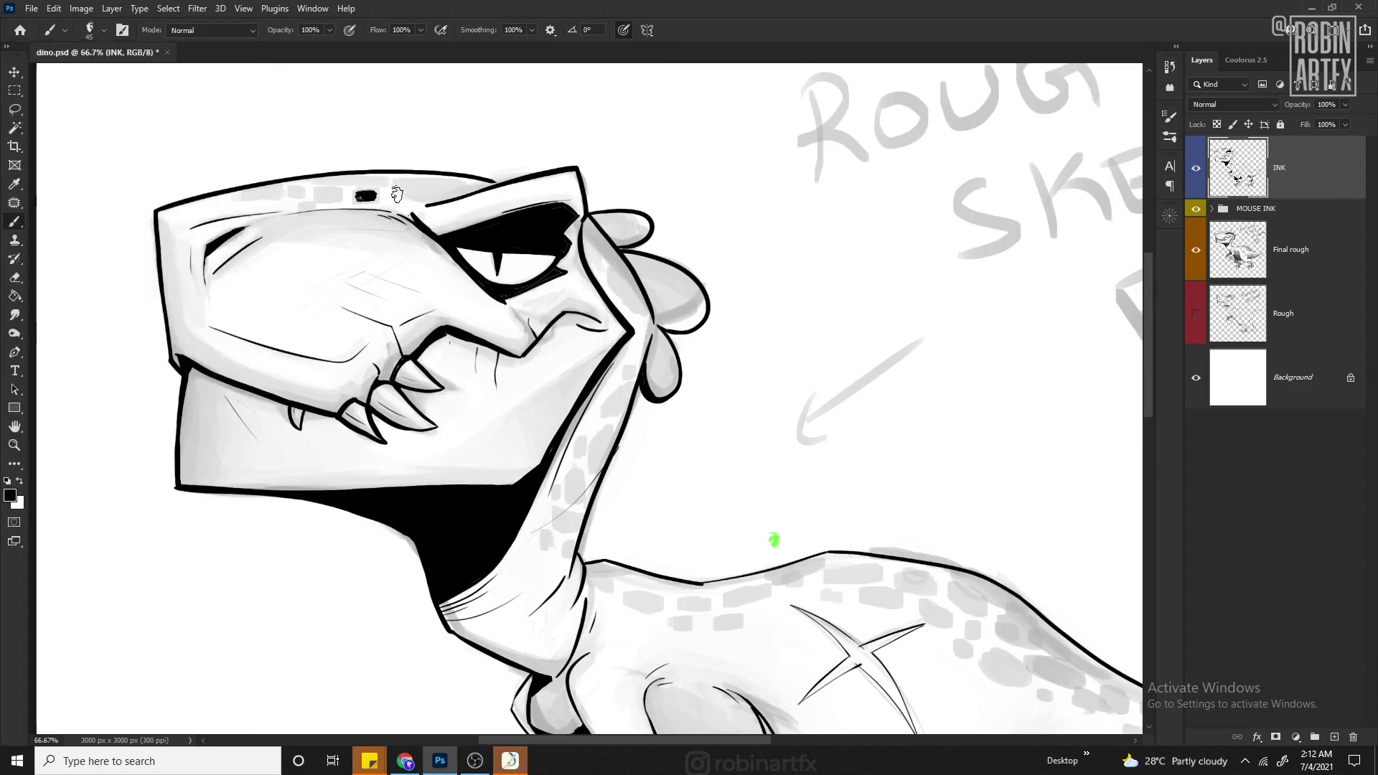
mouse_move(315, 192)
left_mouse_down()
mouse_move(388, 176)
mouse_move(459, 183)
mouse_move(409, 204)
mouse_move(283, 201)
left_mouse_up()
key("bracketleft")
key("bracketleft")
left_click_drag(435, 244, 496, 308)
mouse_move(574, 394)
left_mouse_down()
mouse_move(511, 475)
mouse_move(617, 474)
mouse_move(754, 610)
mouse_move(919, 603)
left_mouse_up()
mouse_move(704, 524)
left_mouse_down()
mouse_move(854, 546)
mouse_move(948, 624)
left_mouse_up()
scroll(718, 430, "down", 3)
scroll(644, 247, "up", 2)
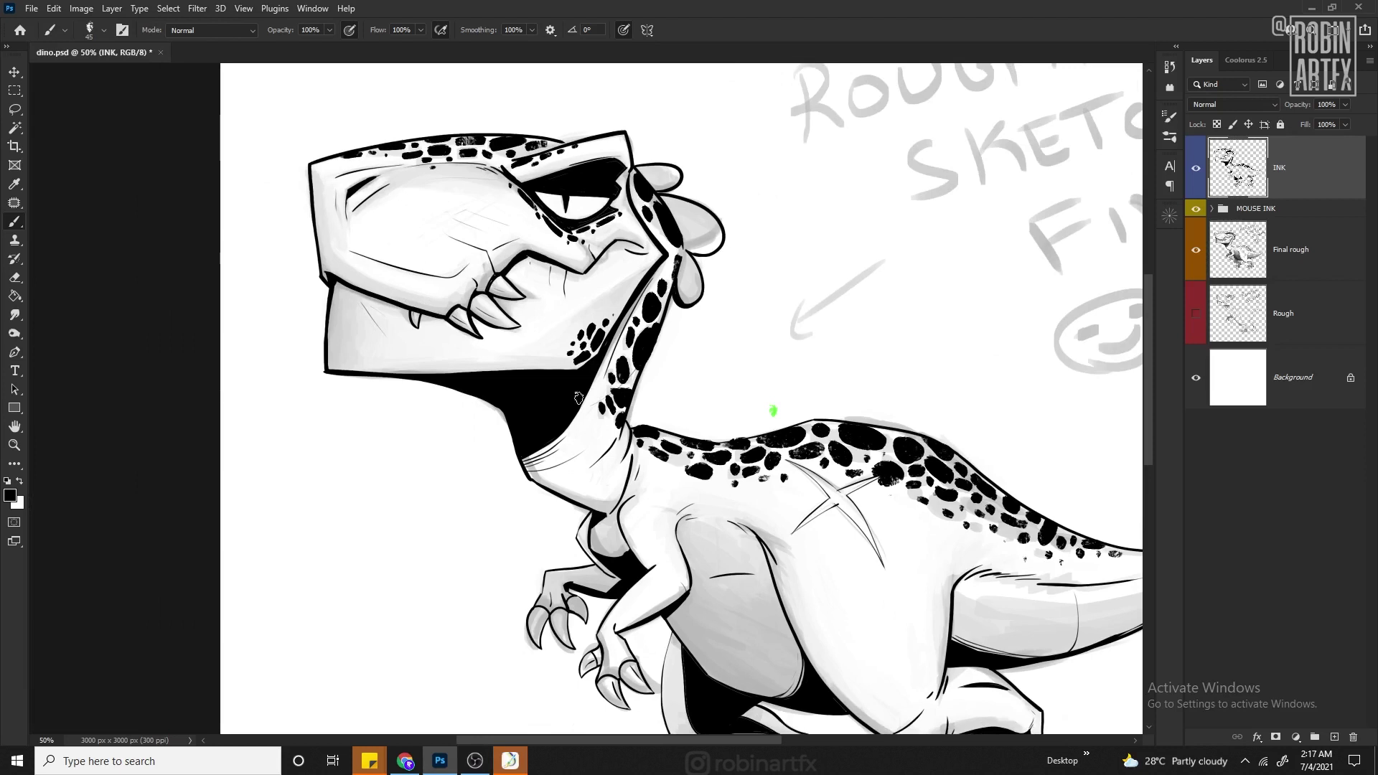
left_click_drag(644, 246, 624, 264)
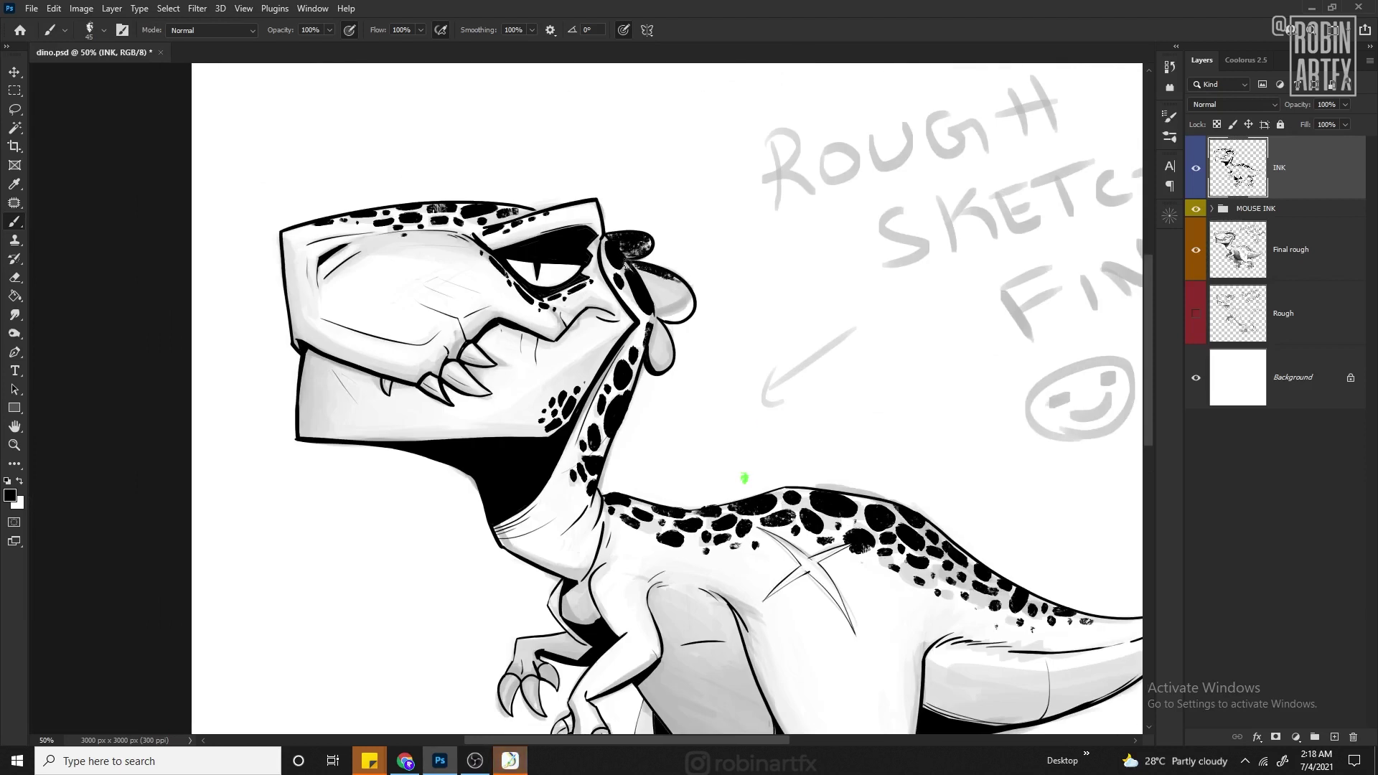
Add dark snout strokes and a scratchy crest texture with Smoothing at 0%.
left_click(532, 30)
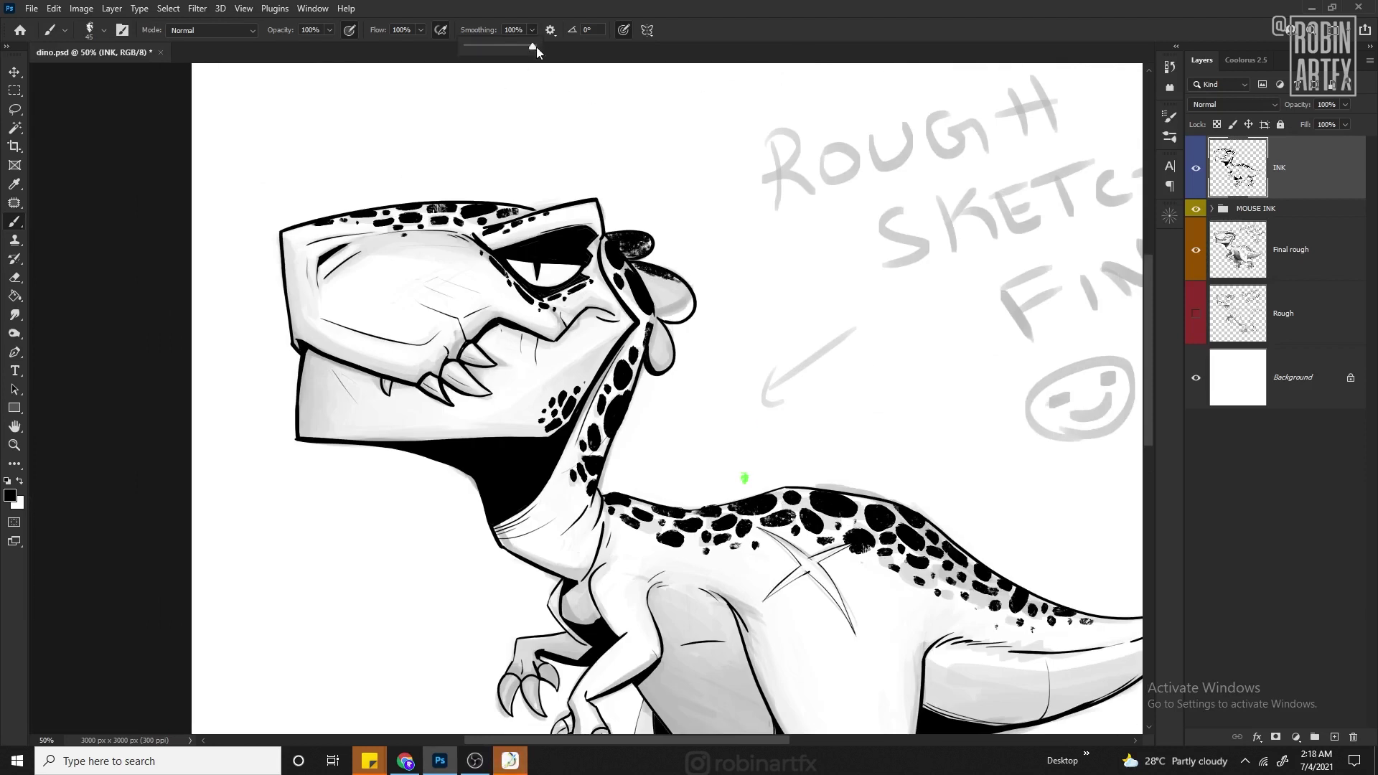
mouse_move(655, 282)
left_mouse_down()
mouse_move(626, 265)
mouse_move(693, 323)
left_mouse_up()
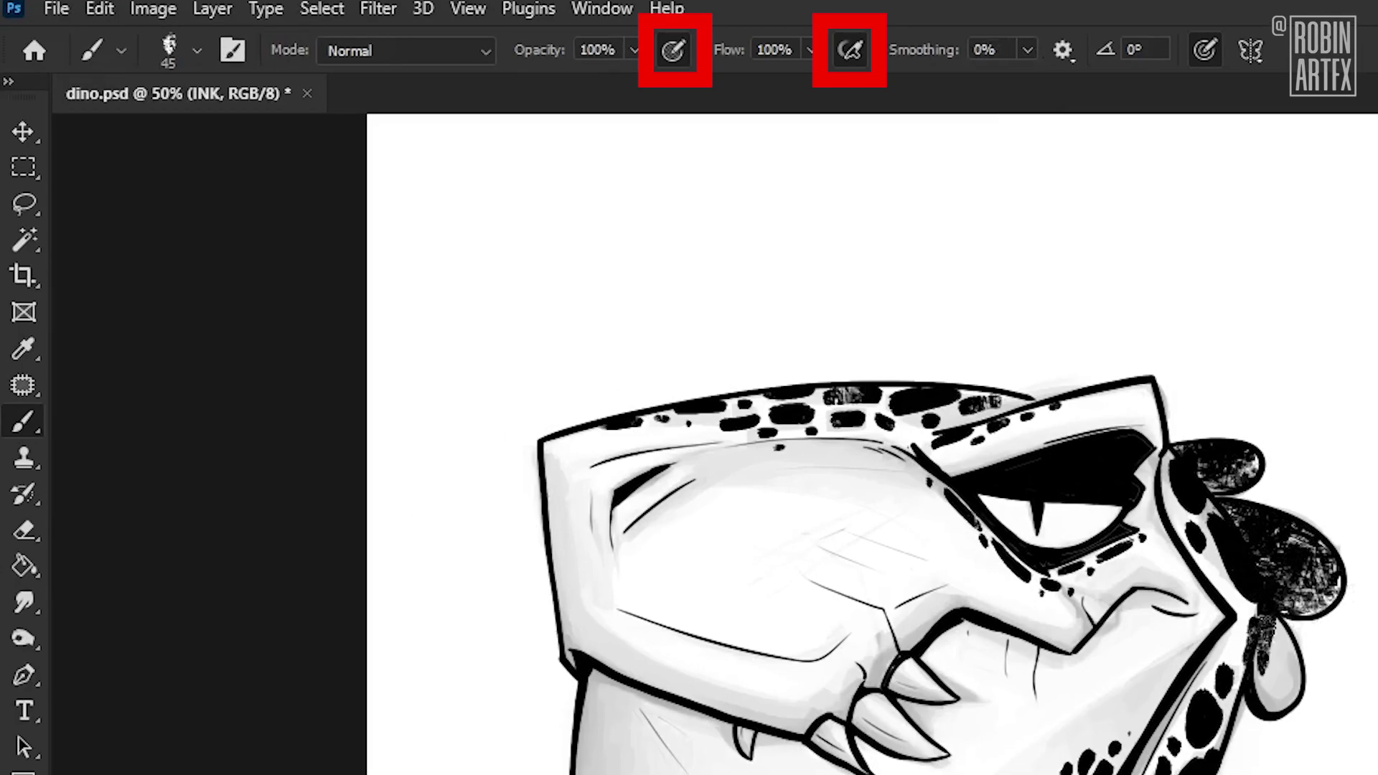
left_click_drag(1256, 621, 1292, 714)
left_click_drag(1277, 661, 1303, 699)
left_click_drag(1267, 628, 1281, 718)
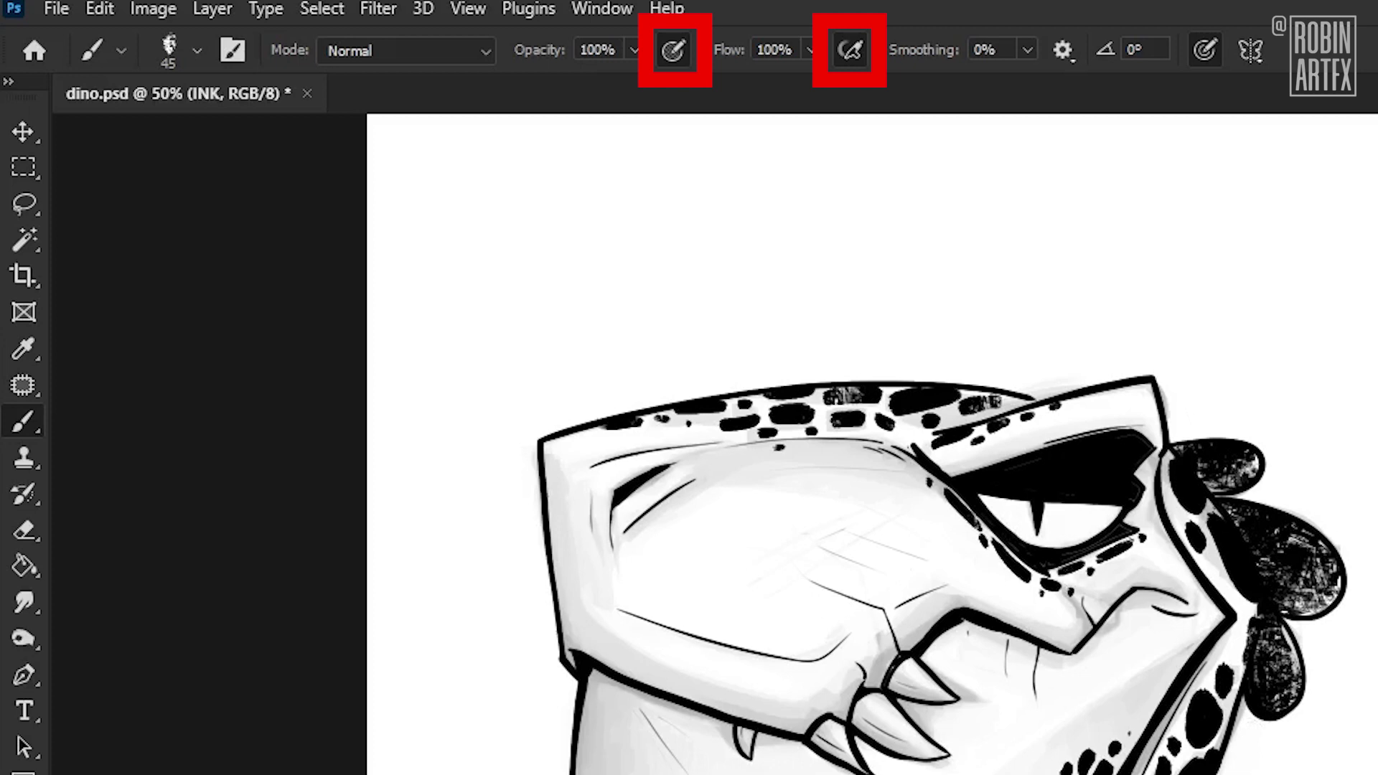
Zoom the view to 25% then 33.3%, switch to the Eraser and adjust its Smoothing amount.
key("ctrl+minus")
key("ctrl+minus")
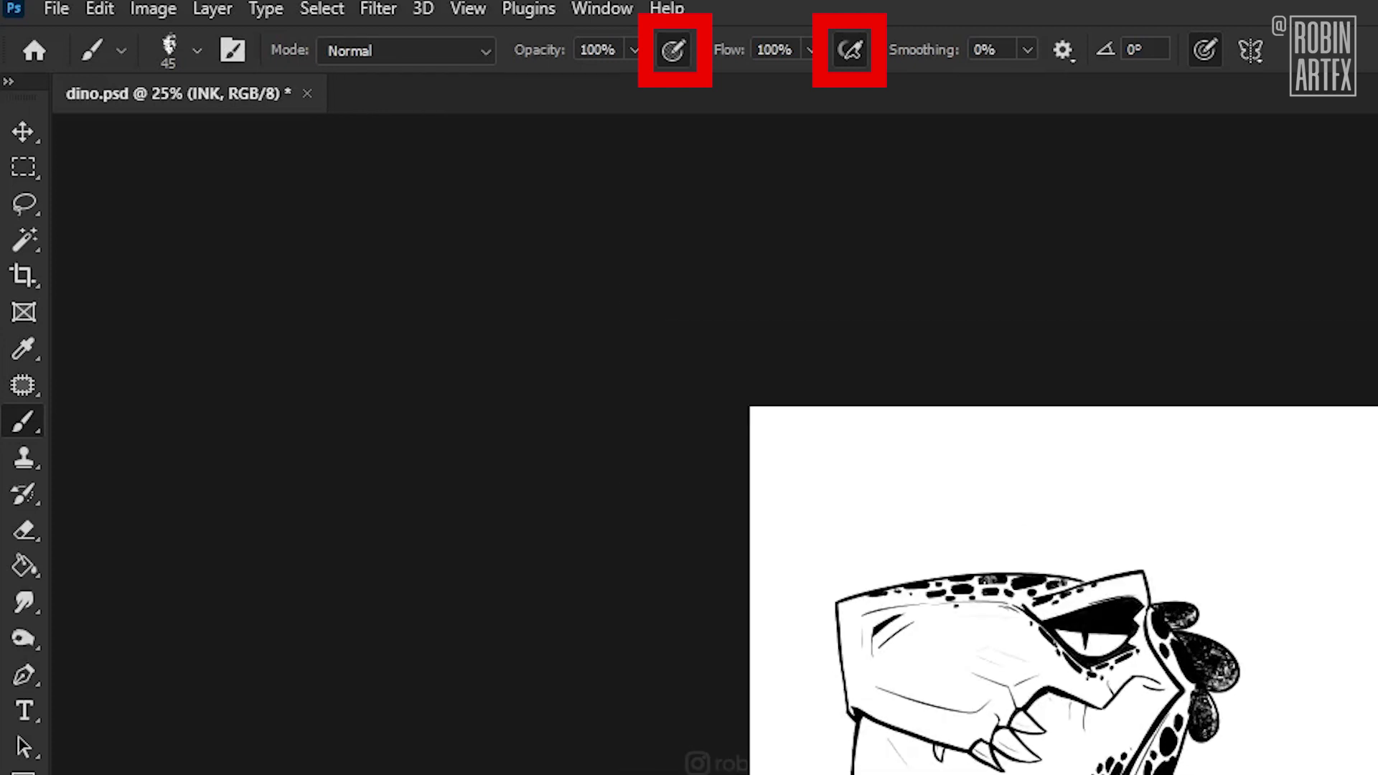
key("ctrl+plus")
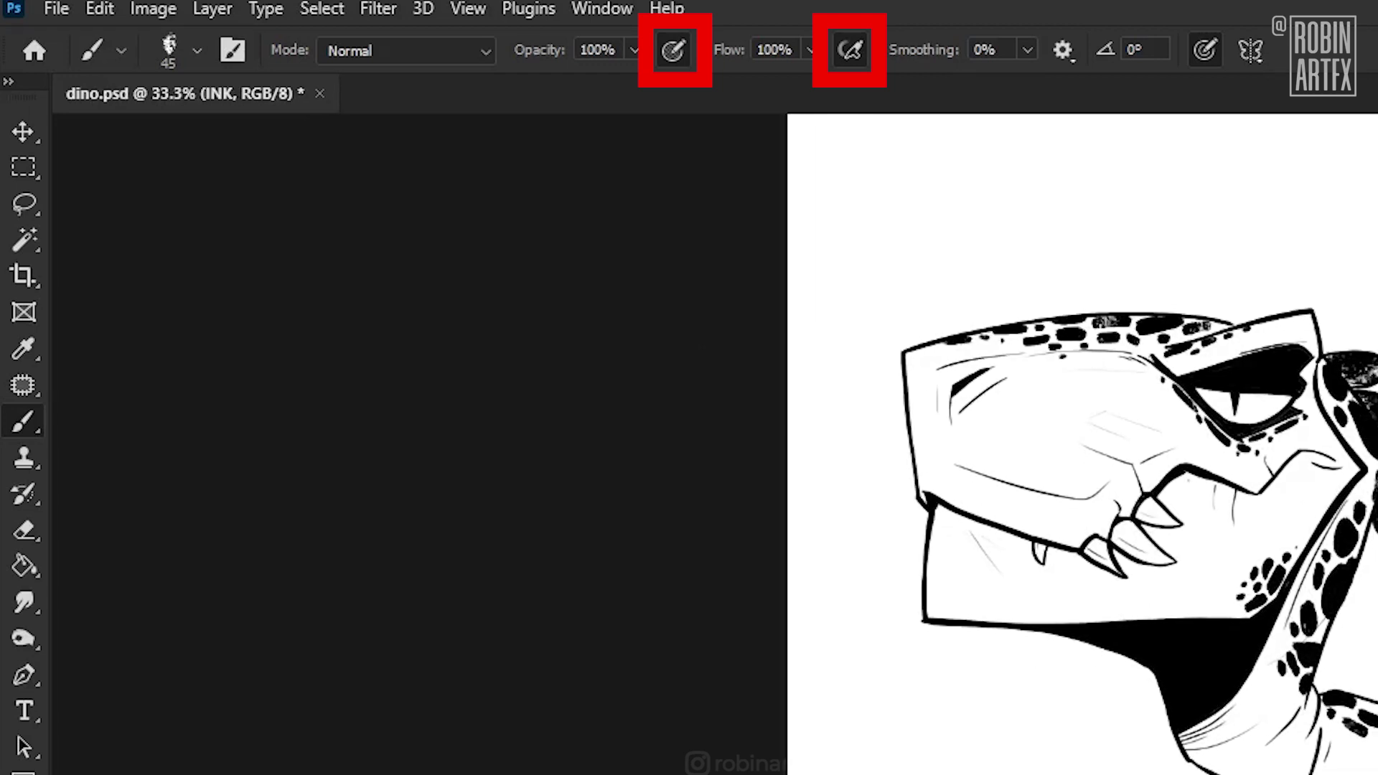
left_click(23, 530)
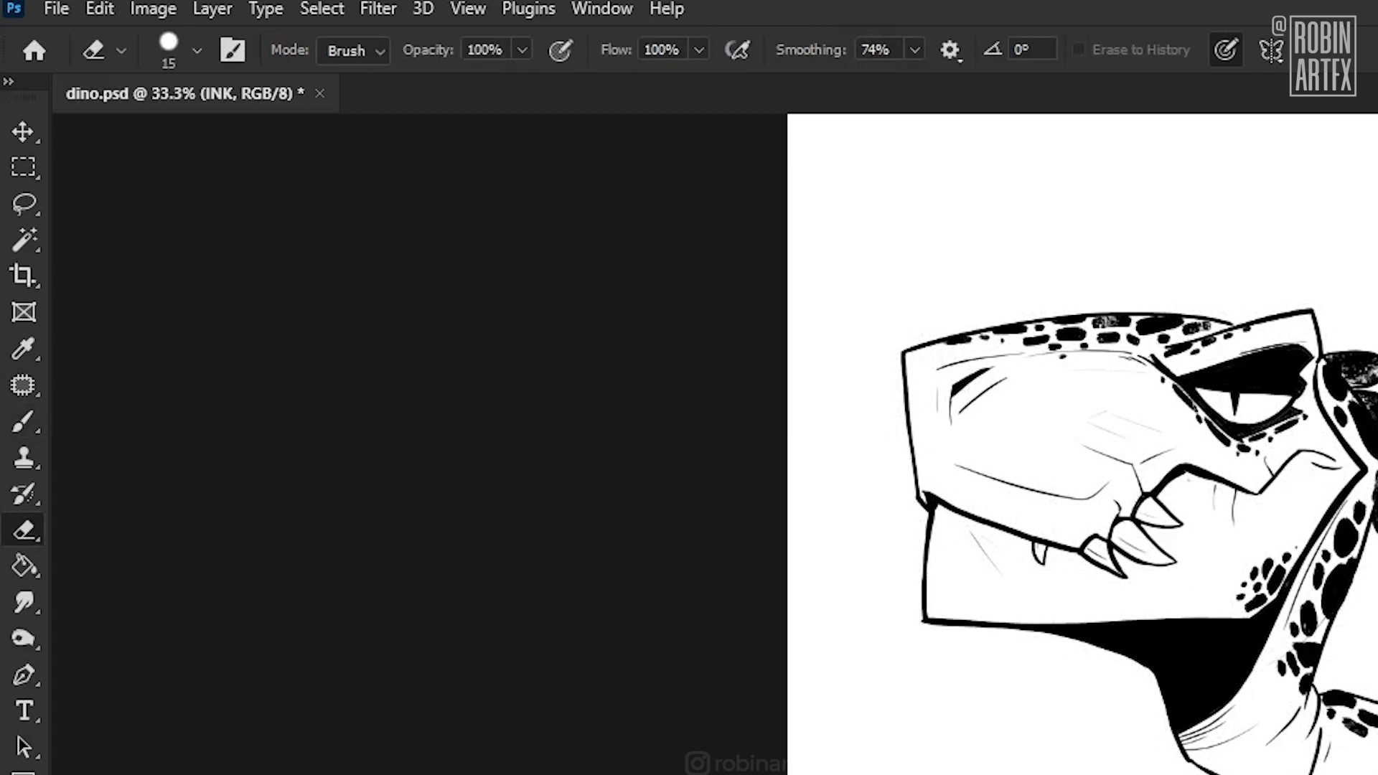
left_click(914, 49)
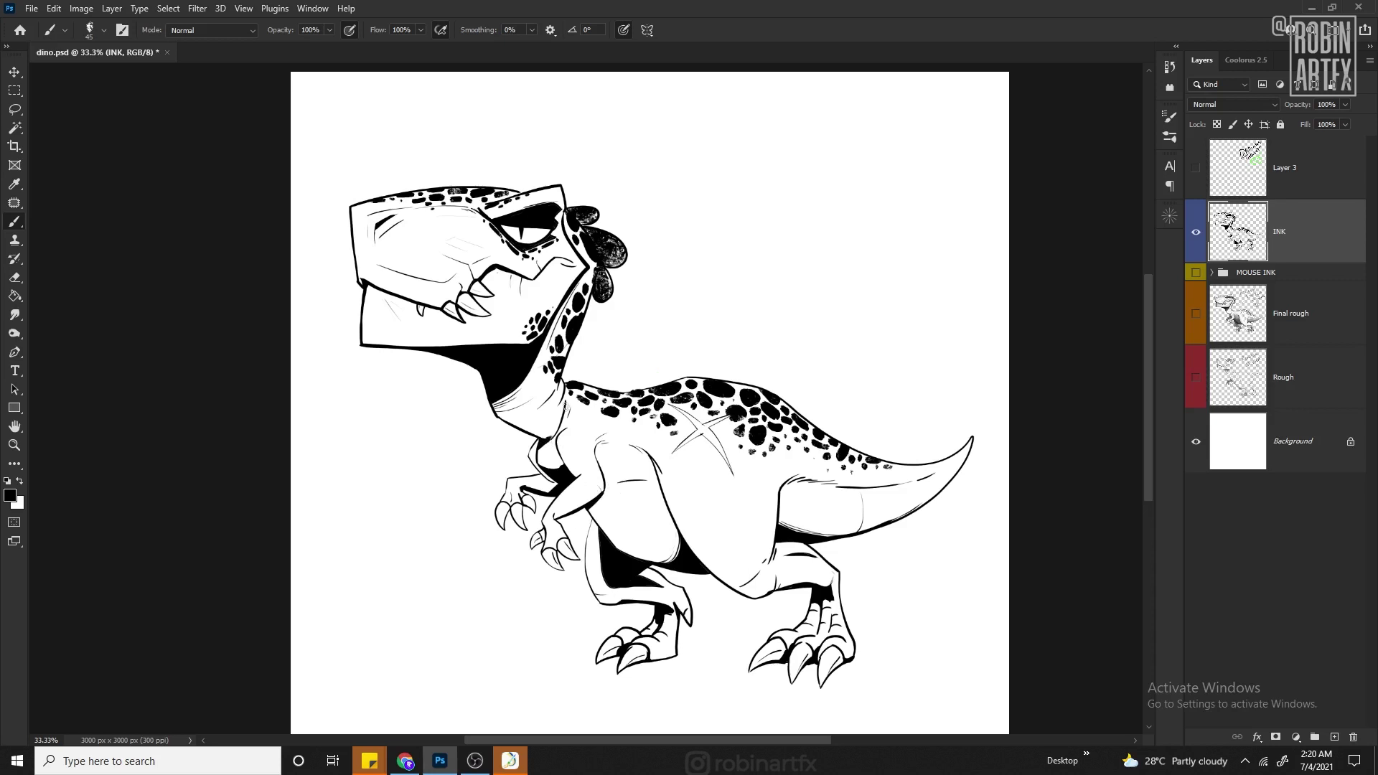
Save the finished tablet-inked dinosaur drawing.
key("ctrl+s")
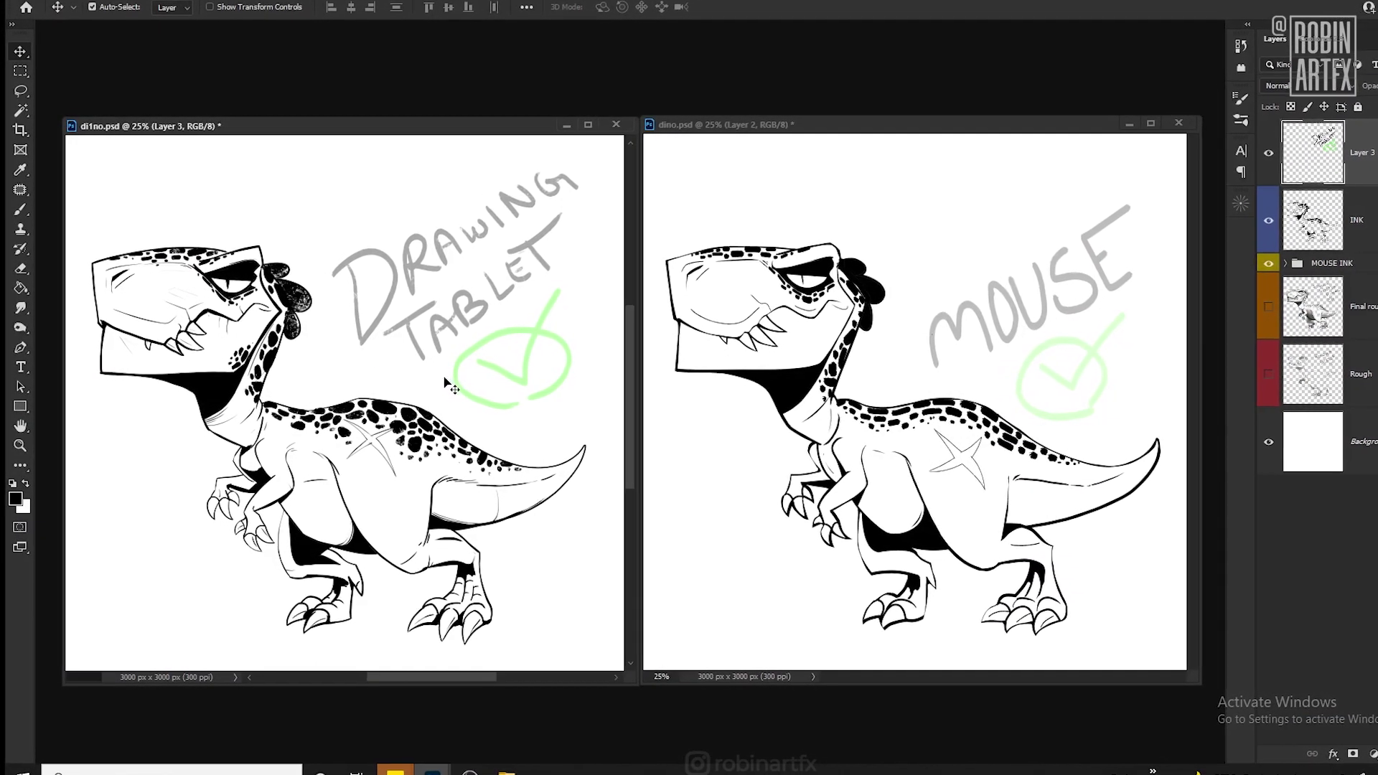
key("alt+f")
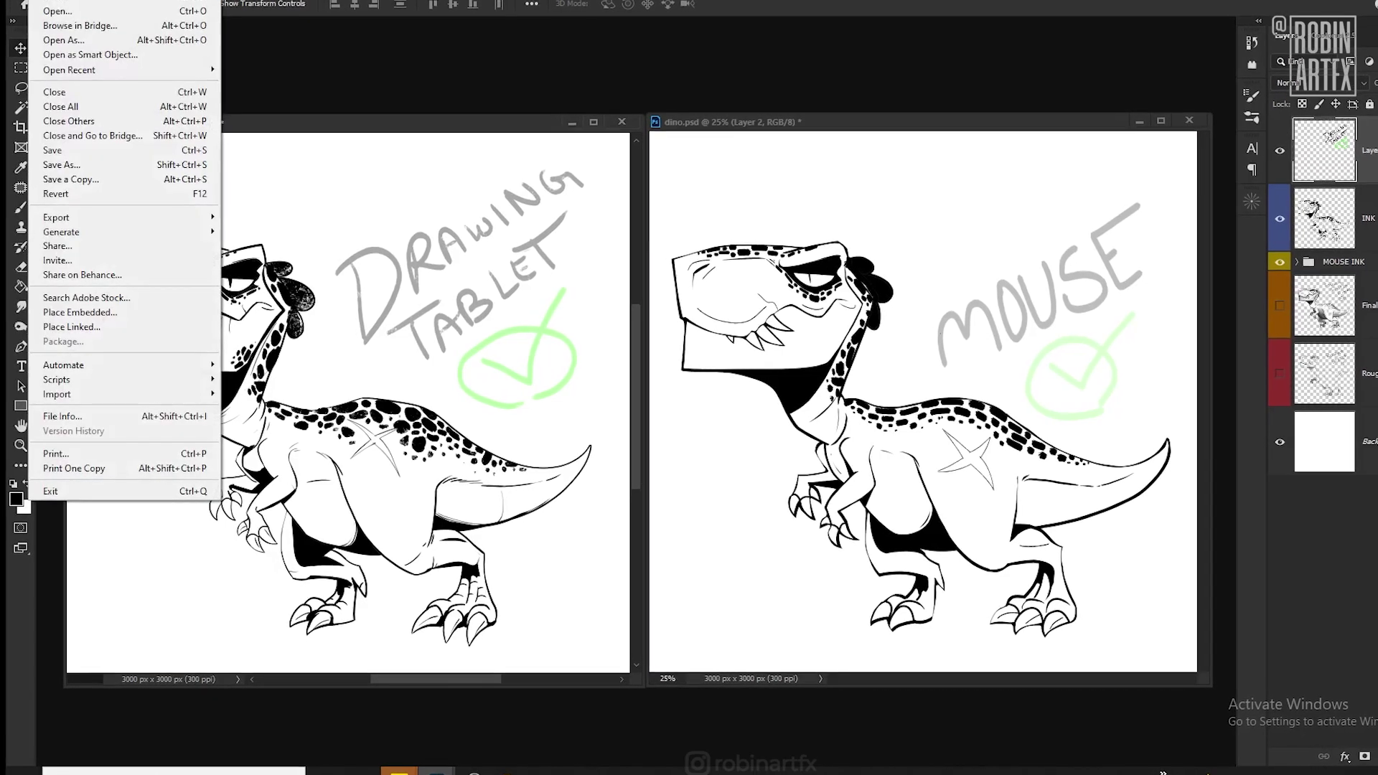
left_click(96, 149)
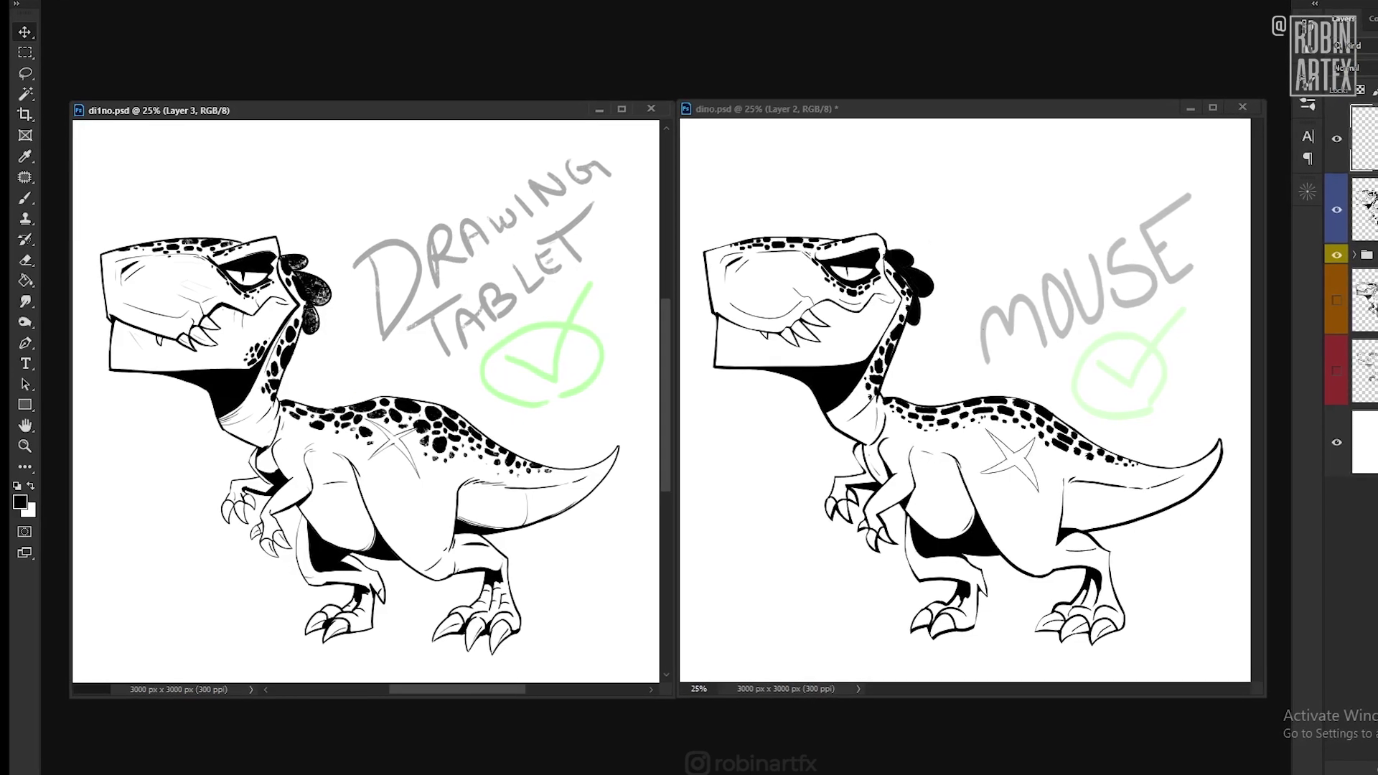
key("alt+f")
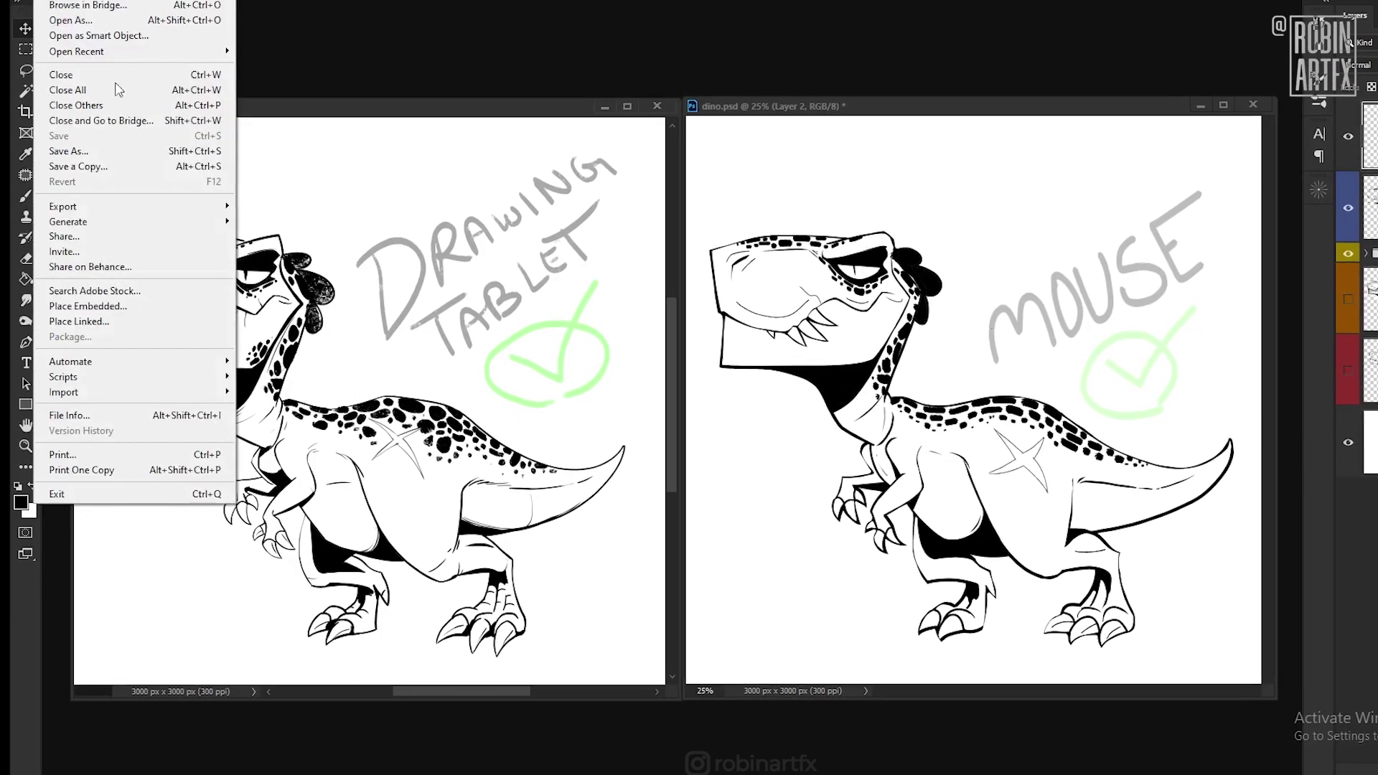
left_click(121, 142)
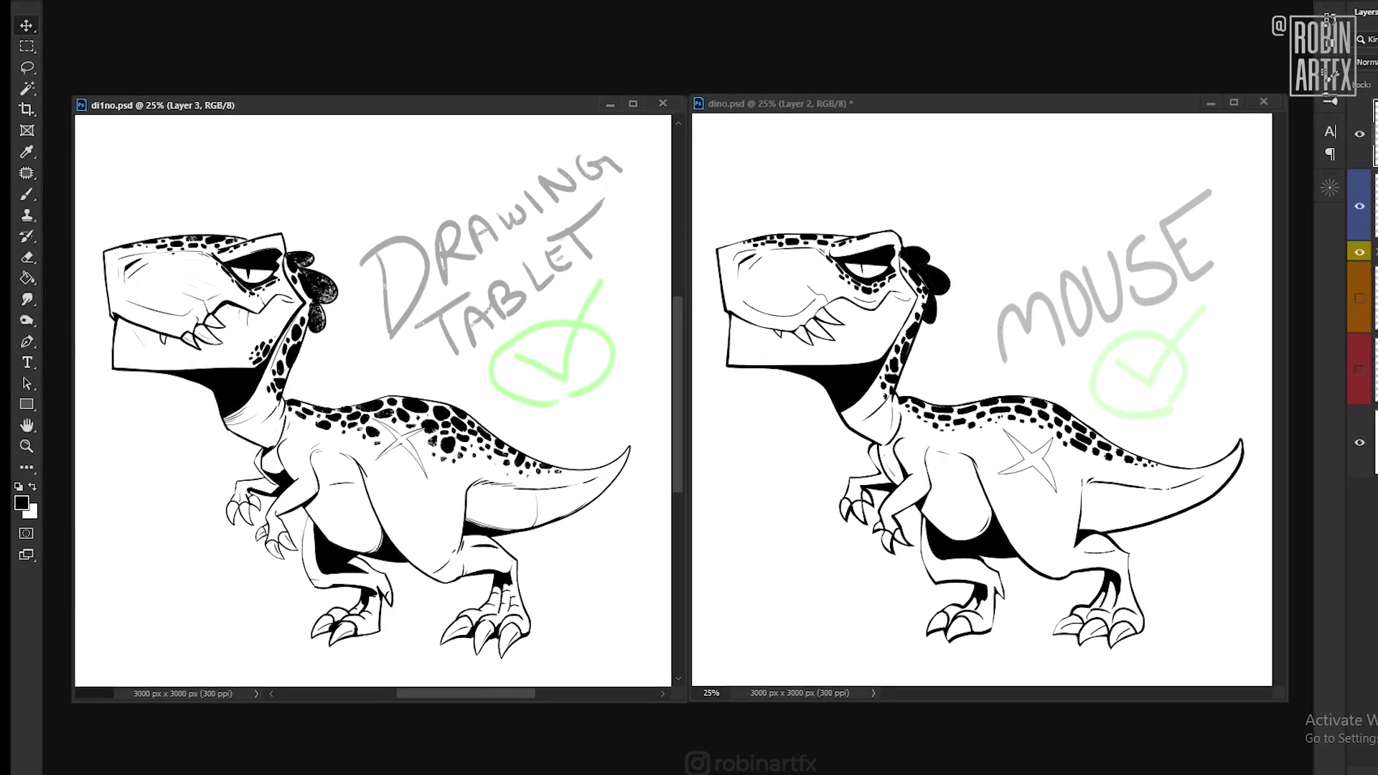
key("alt+f")
left_click(944, 298)
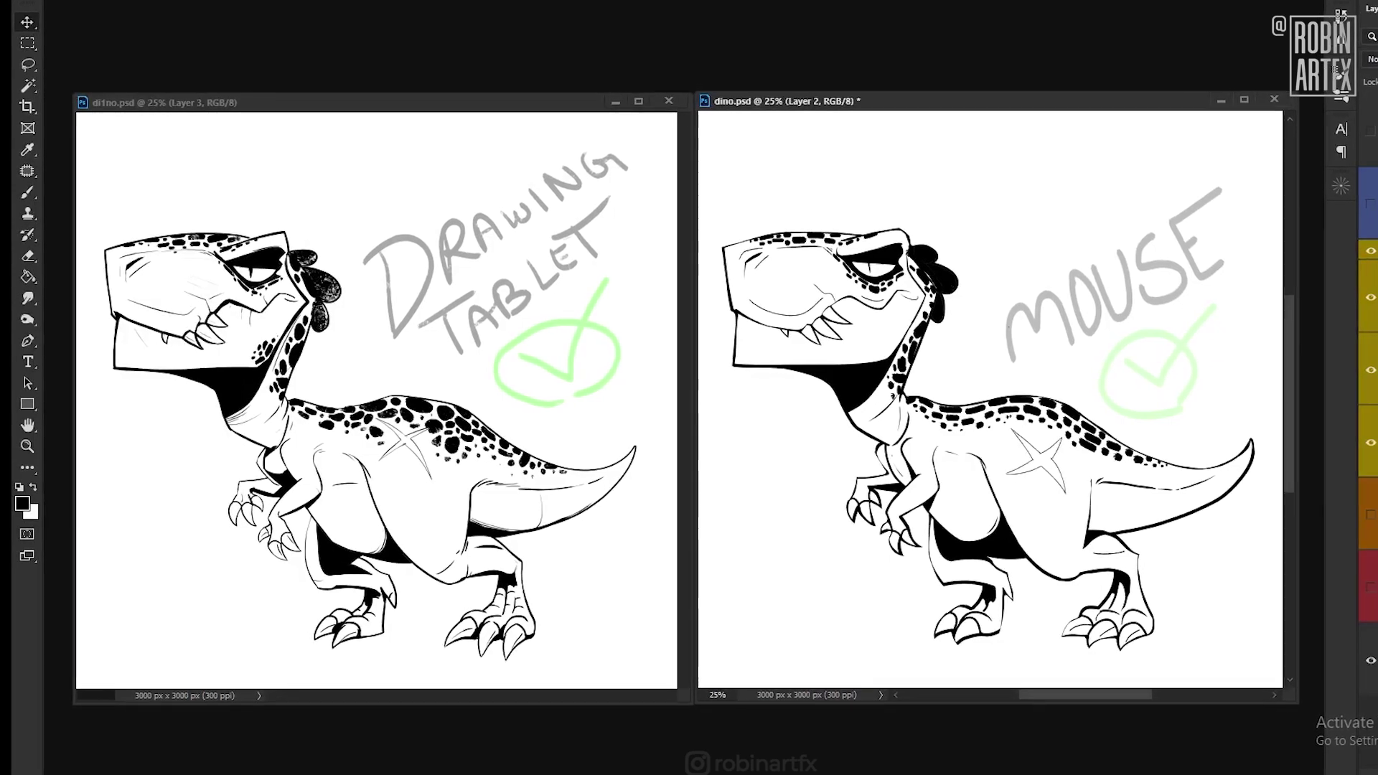